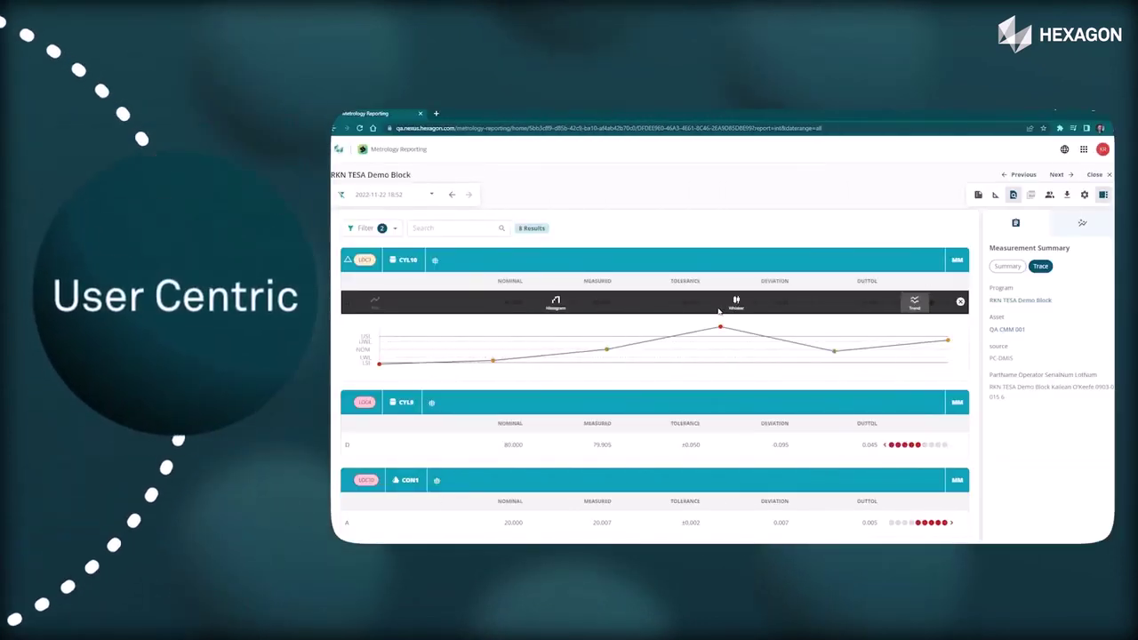
# Review the measurement results as whisker and histogram charts, and open the part summary
pyautogui.click(737, 303)
pyautogui.click(555, 304)
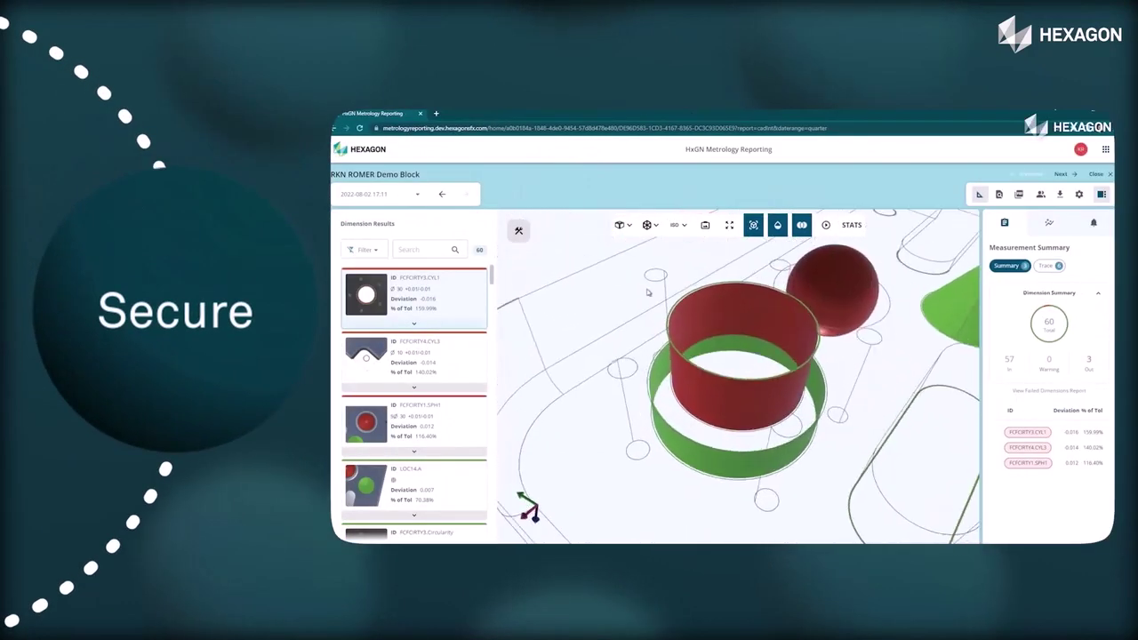
pyautogui.click(650, 225)
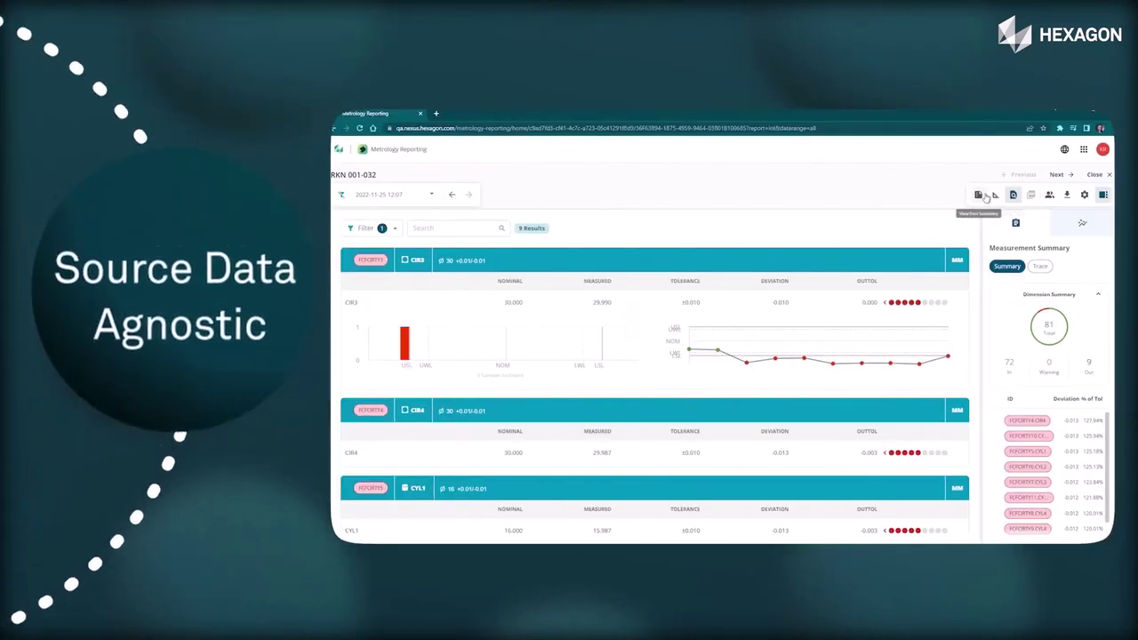
pyautogui.click(980, 195)
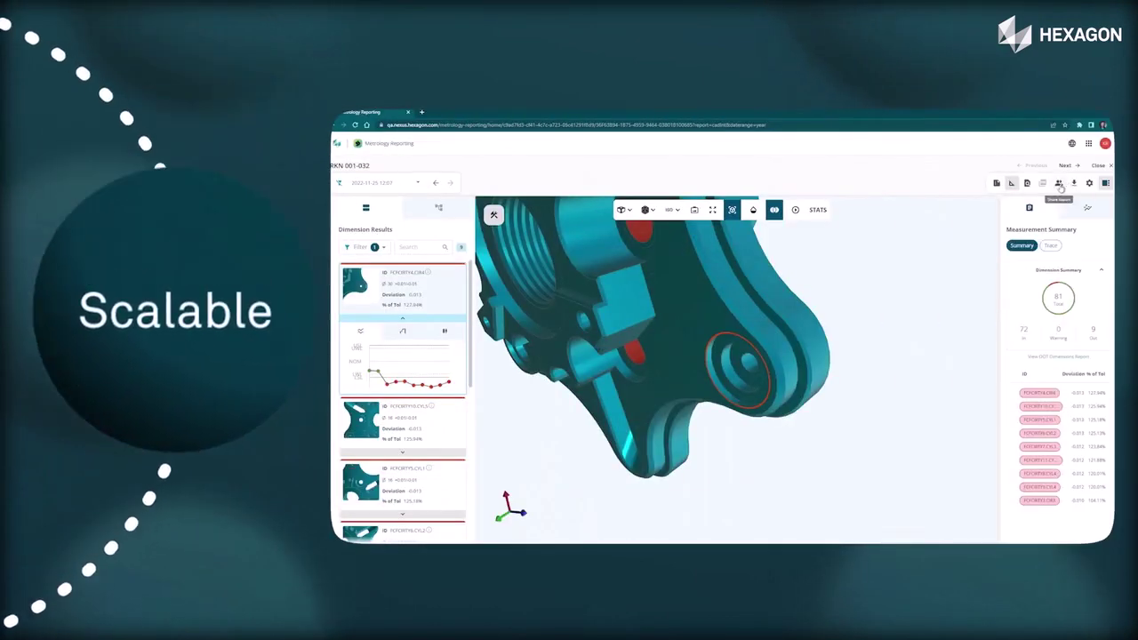
# Start sharing the report by e-mail invitation, entering the recipient's e-mail and going on to the role and message fields
pyautogui.click(1059, 184)
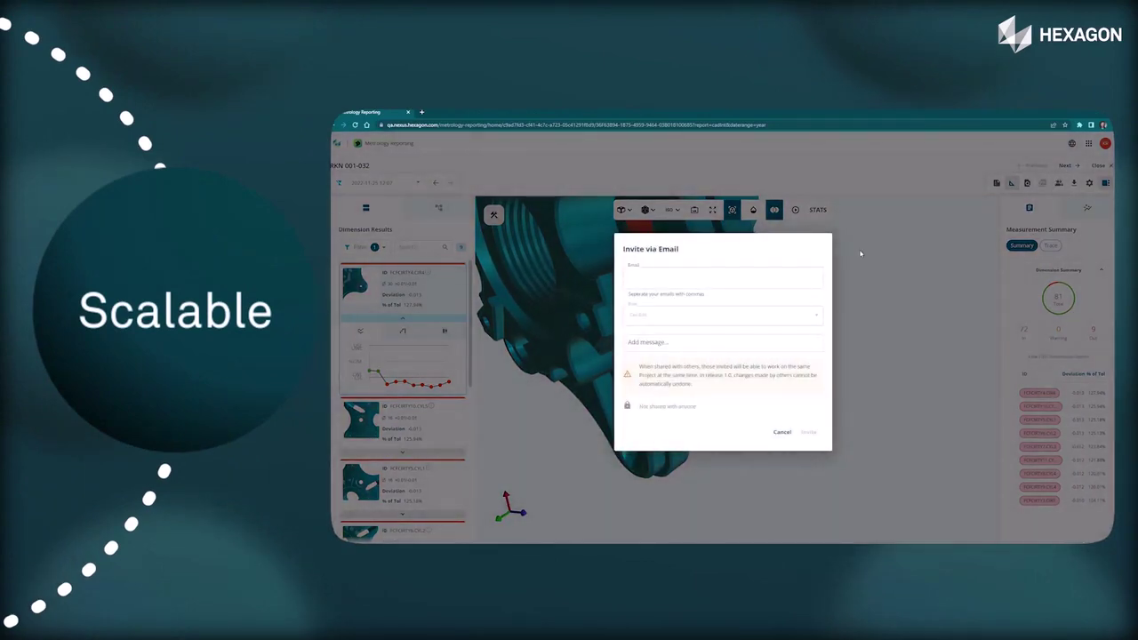
pyautogui.hotkey('ctrl', 'v')
pyautogui.press('Return')
pyautogui.click(694, 313)
pyautogui.click(685, 349)
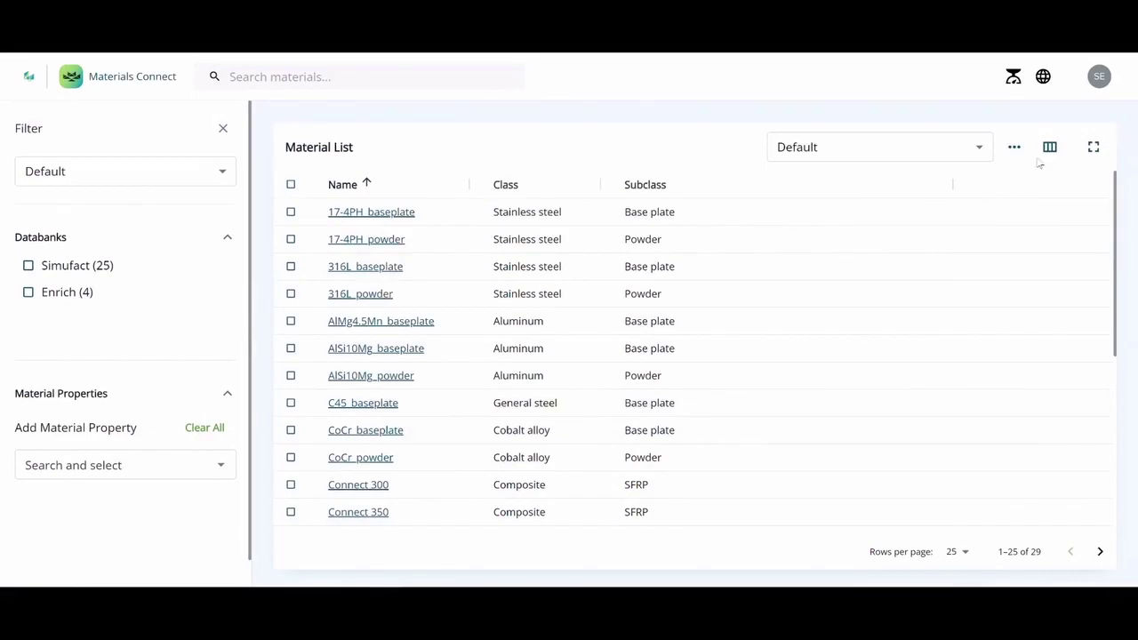
# Add Density and Poisson's ratio as columns in the material list
pyautogui.click(1049, 146)
pyautogui.click(684, 215)
pyautogui.click(658, 348)
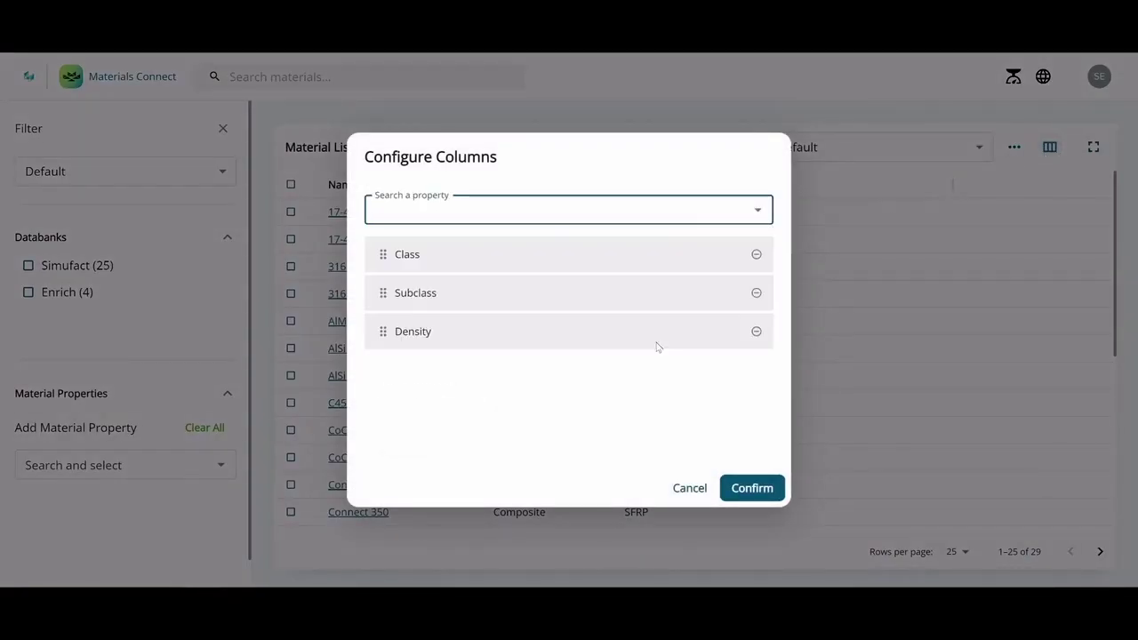
pyautogui.click(661, 208)
pyautogui.scroll(-5, 658, 331)
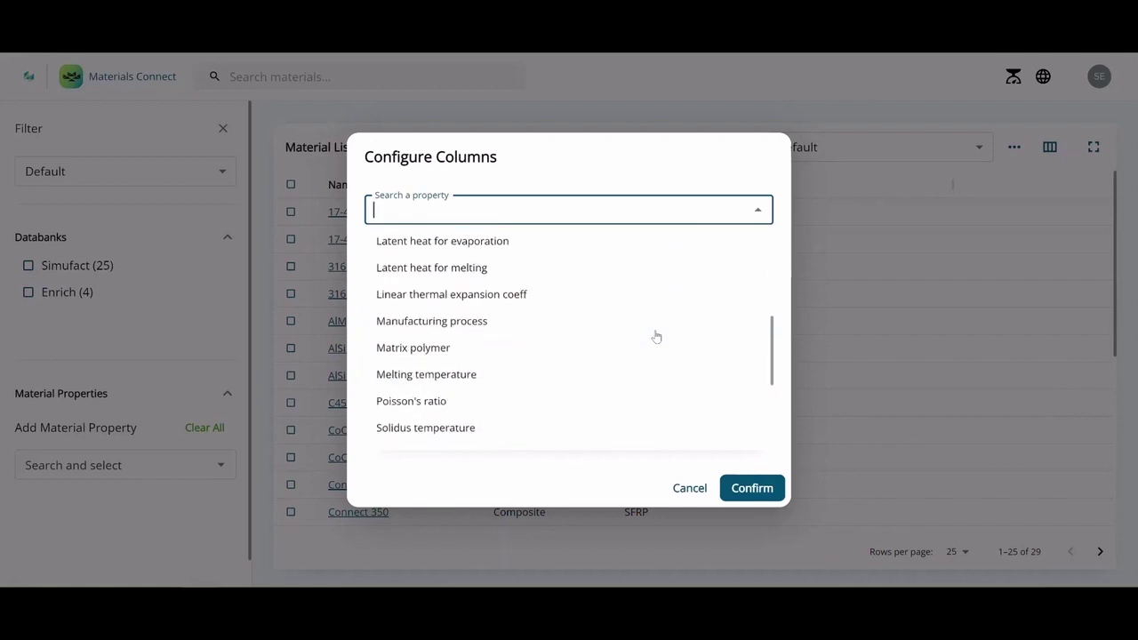
pyautogui.click(657, 335)
pyautogui.click(739, 488)
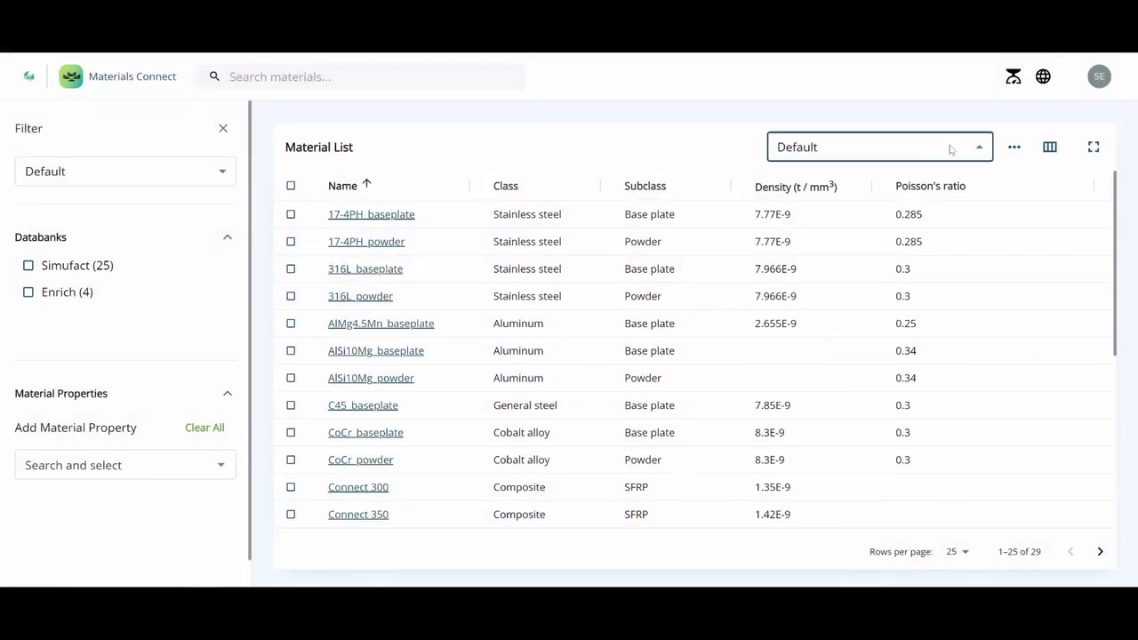
# Save the current column layout as a configuration titled My_Columns_Configuration
pyautogui.click(951, 147)
pyautogui.click(927, 226)
pyautogui.moveTo(467, 331); pyautogui.dragTo(412, 334)
pyautogui.write('My_Columns_Configuration')
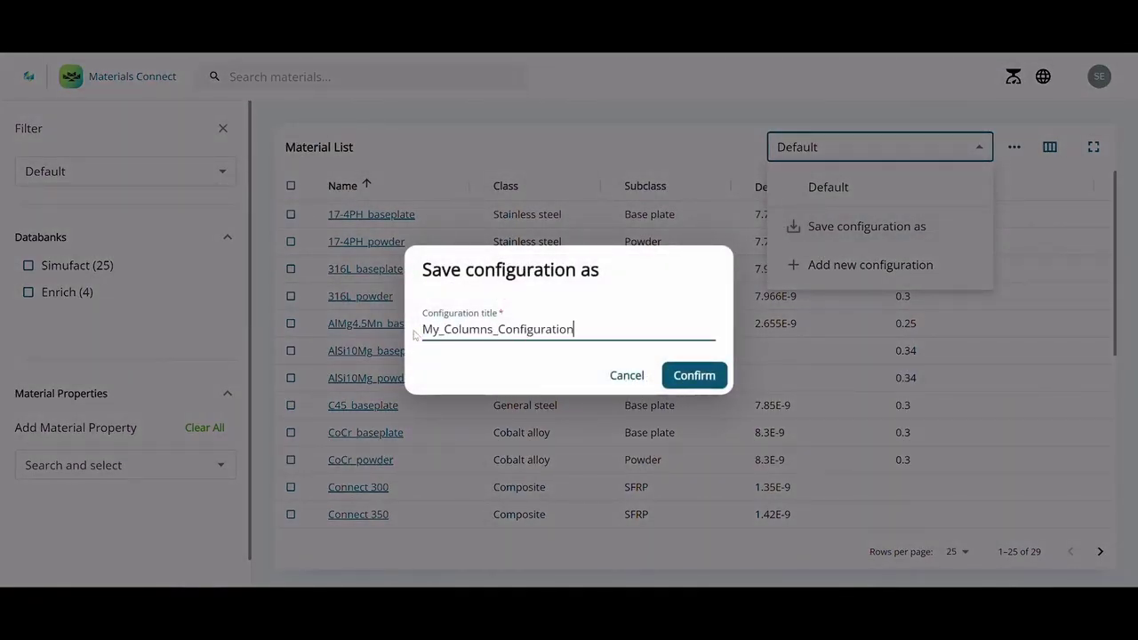
pyautogui.click(694, 375)
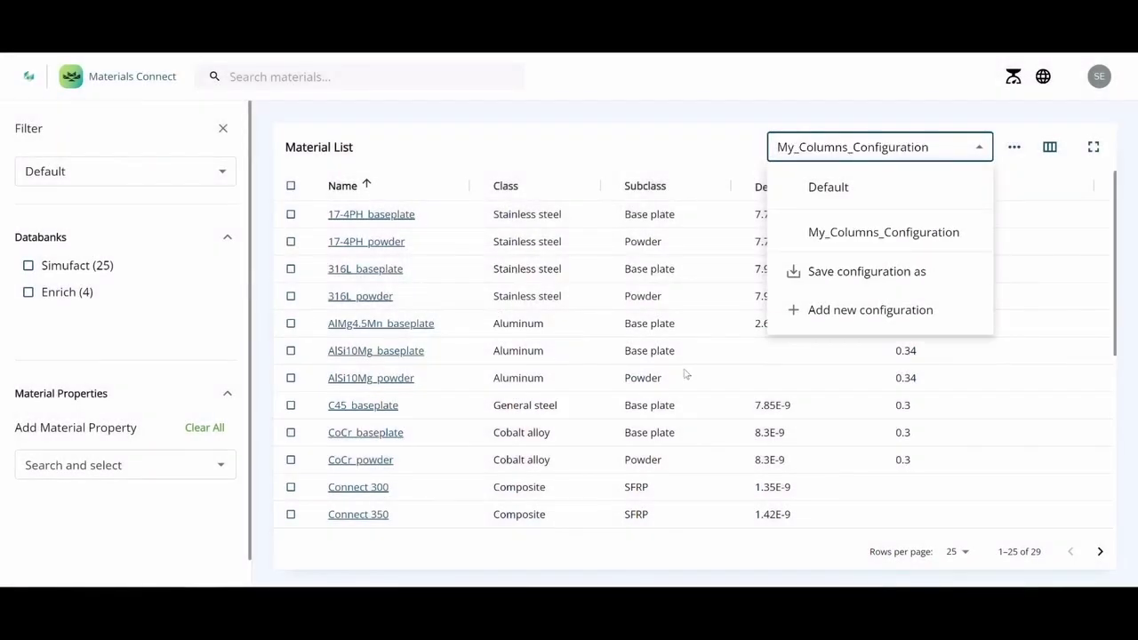
# Switch the material list to the Default column configuration and back to My_Columns_Configuration
pyautogui.click(824, 194)
pyautogui.click(841, 149)
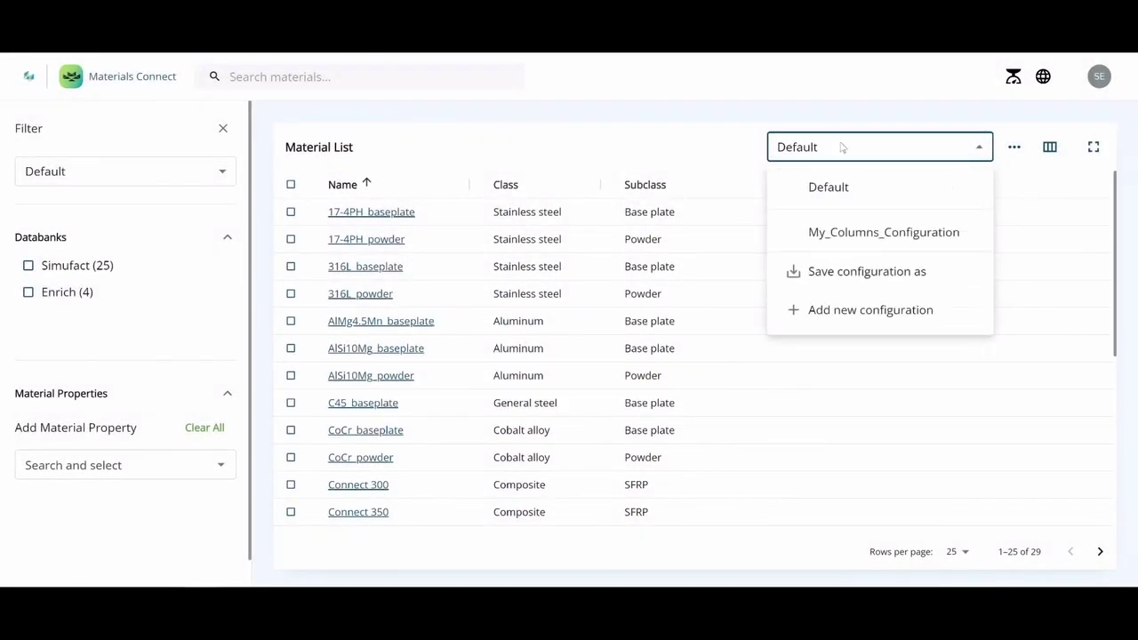
pyautogui.click(845, 233)
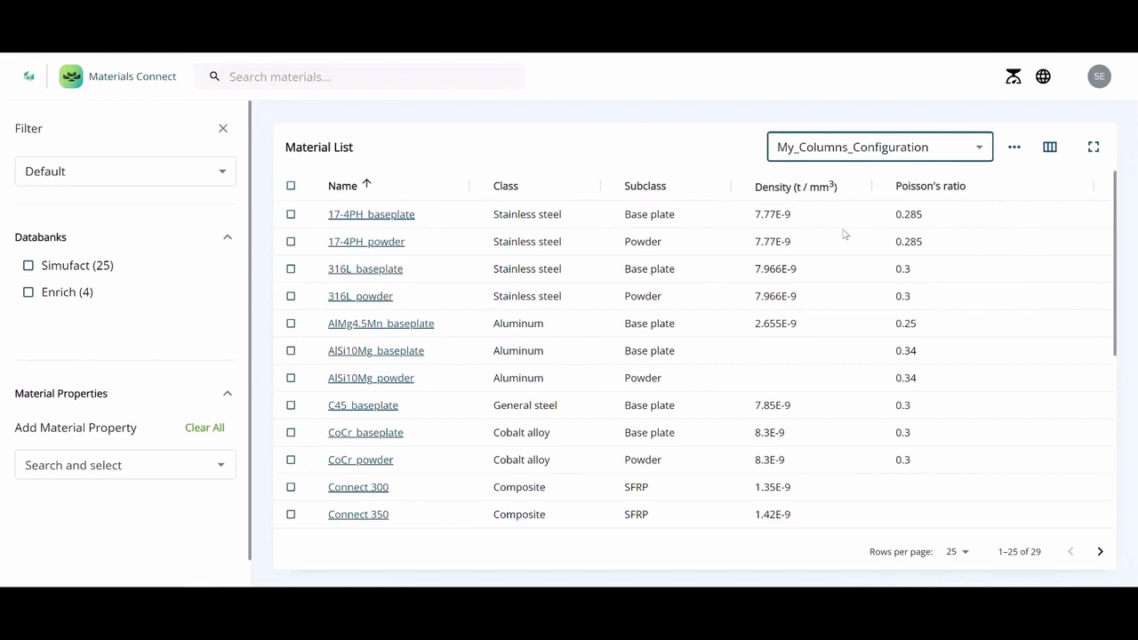
# Download the Excel import template for materials and open the file in Excel
pyautogui.click(1015, 149)
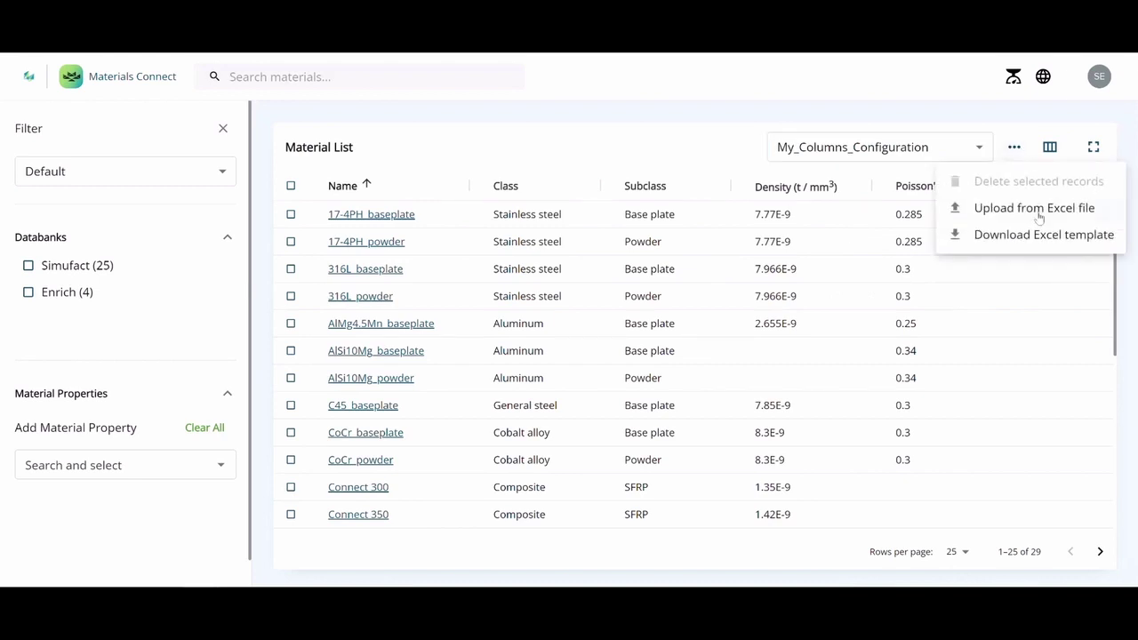
pyautogui.click(1043, 236)
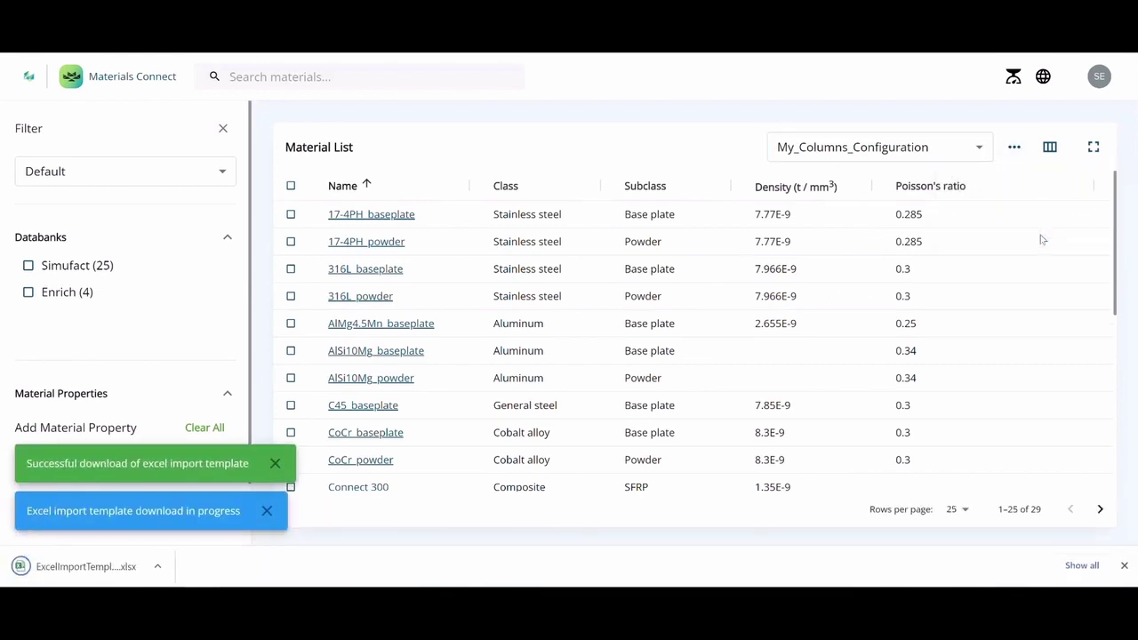
pyautogui.click(158, 567)
pyautogui.click(204, 474)
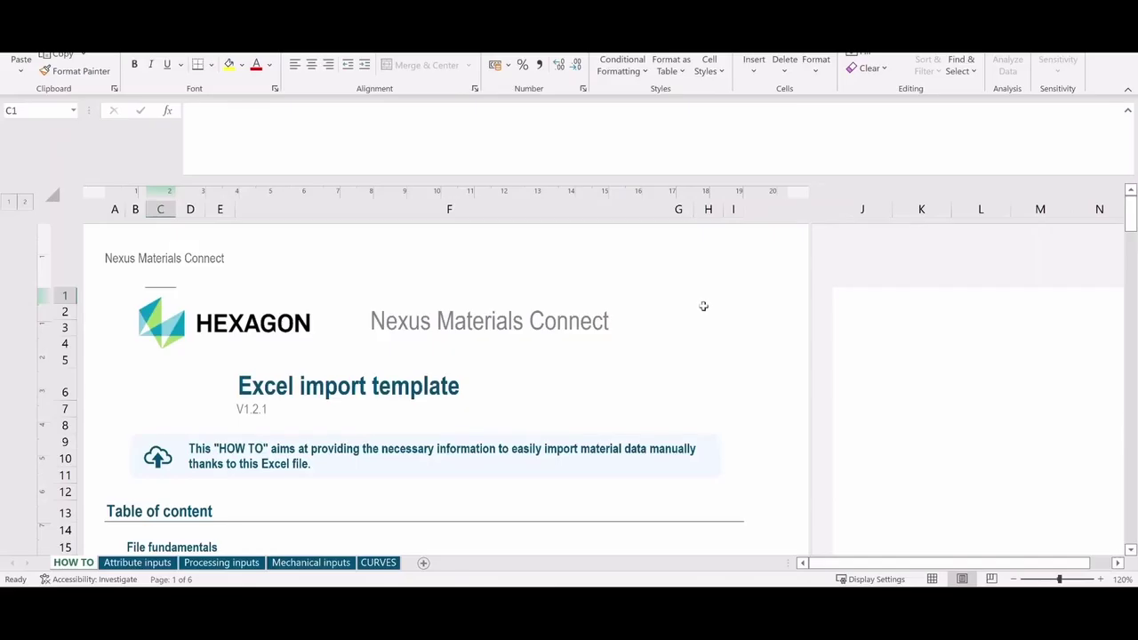
# Read through the HOW TO sheet, and examine the container and fiber content entries on the Attribute inputs sheet
pyautogui.scroll(-10, 703, 306)
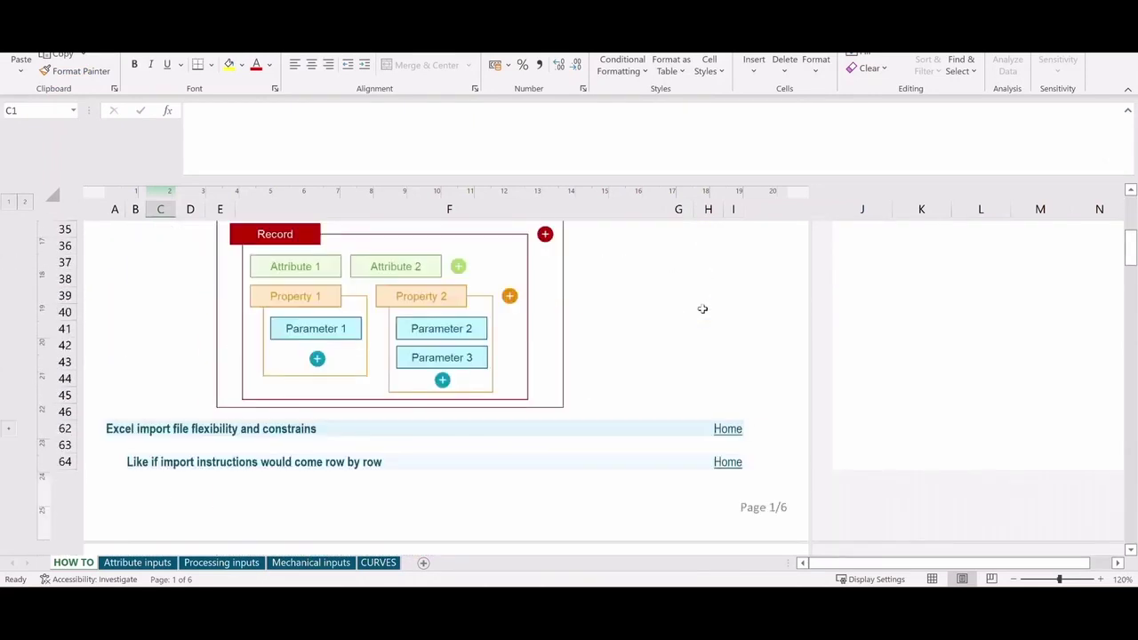
pyautogui.scroll(-2, 703, 309)
pyautogui.click(137, 562)
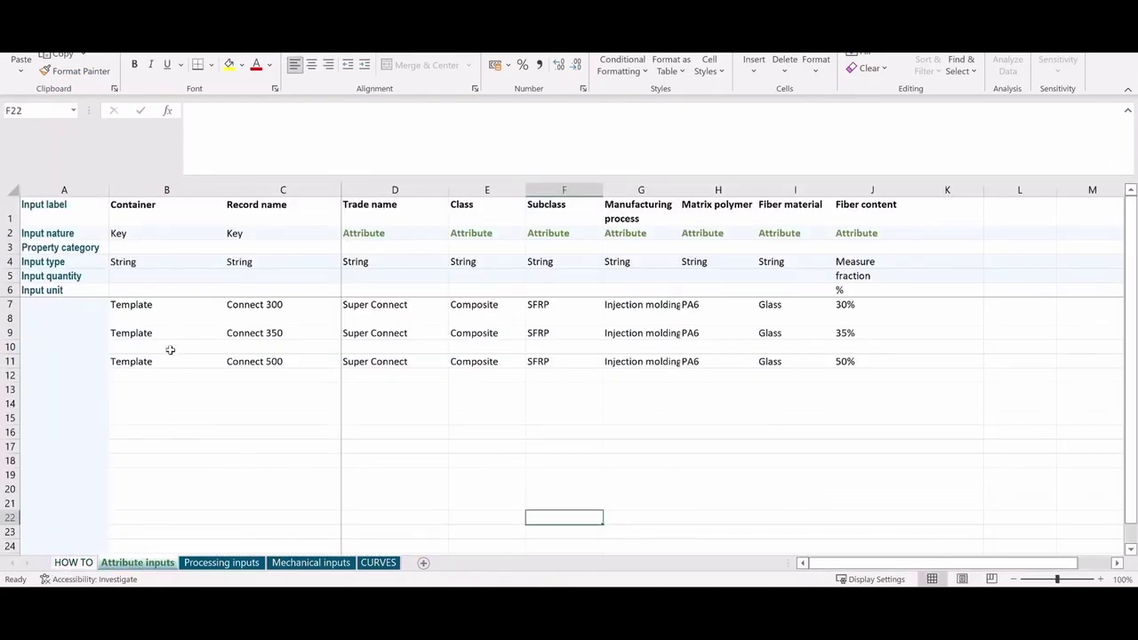
pyautogui.click(169, 302)
pyautogui.click(156, 337)
pyautogui.click(161, 362)
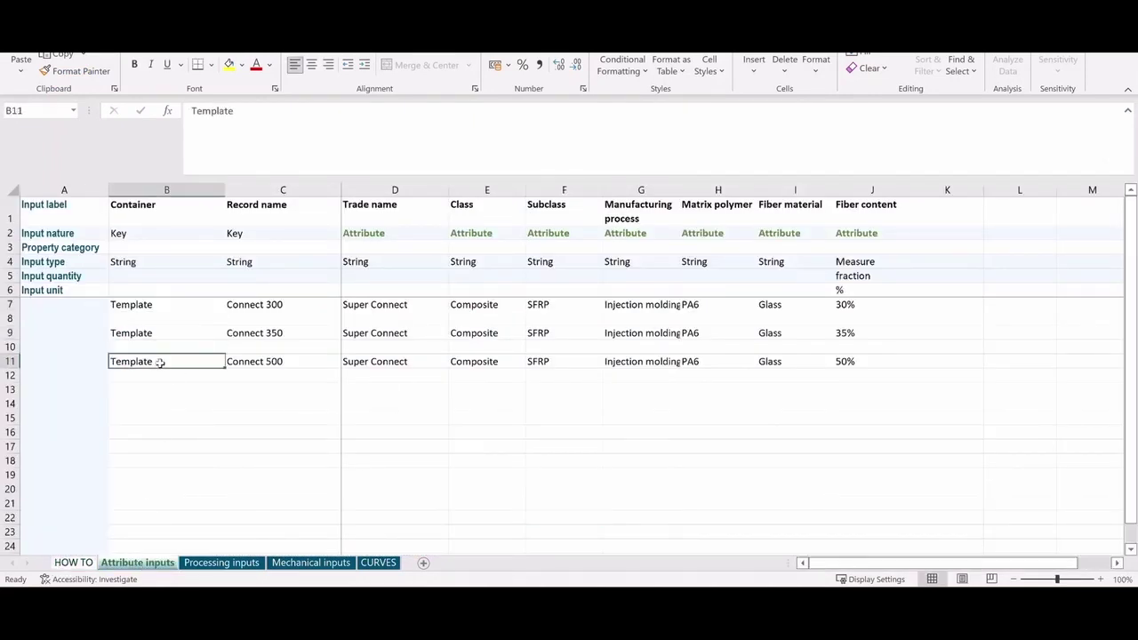
pyautogui.click(851, 304)
pyautogui.click(847, 334)
pyautogui.click(846, 361)
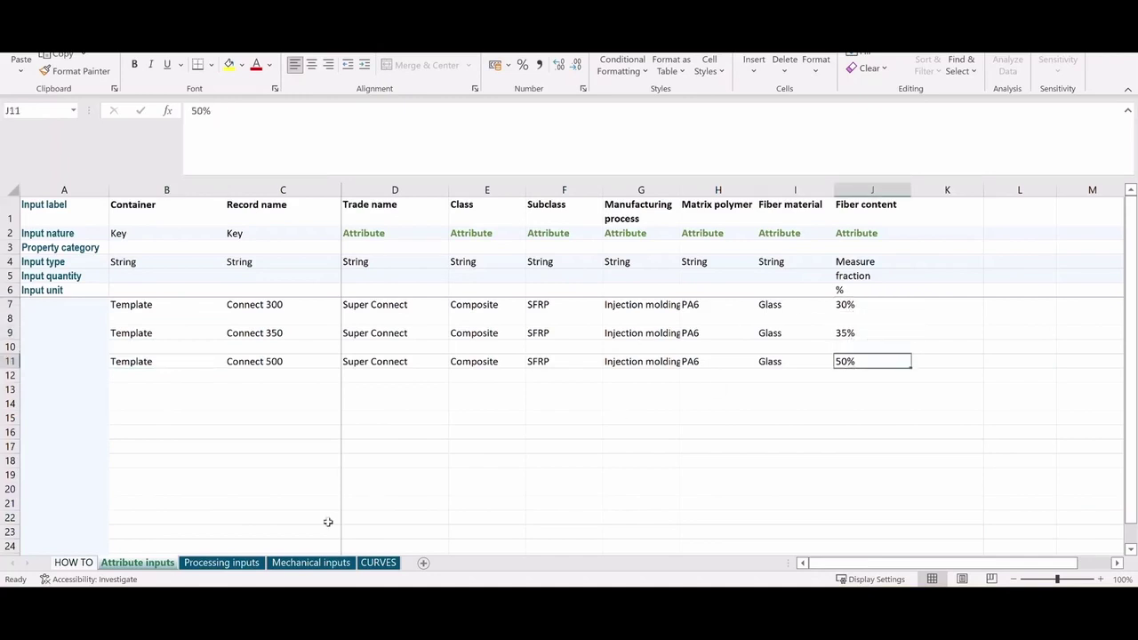
# Examine the melted density, thermal conductivity and specific heat capacity of Connect 300 on the Processing inputs sheet
pyautogui.click(247, 564)
pyautogui.click(504, 334)
pyautogui.click(613, 333)
pyautogui.click(671, 333)
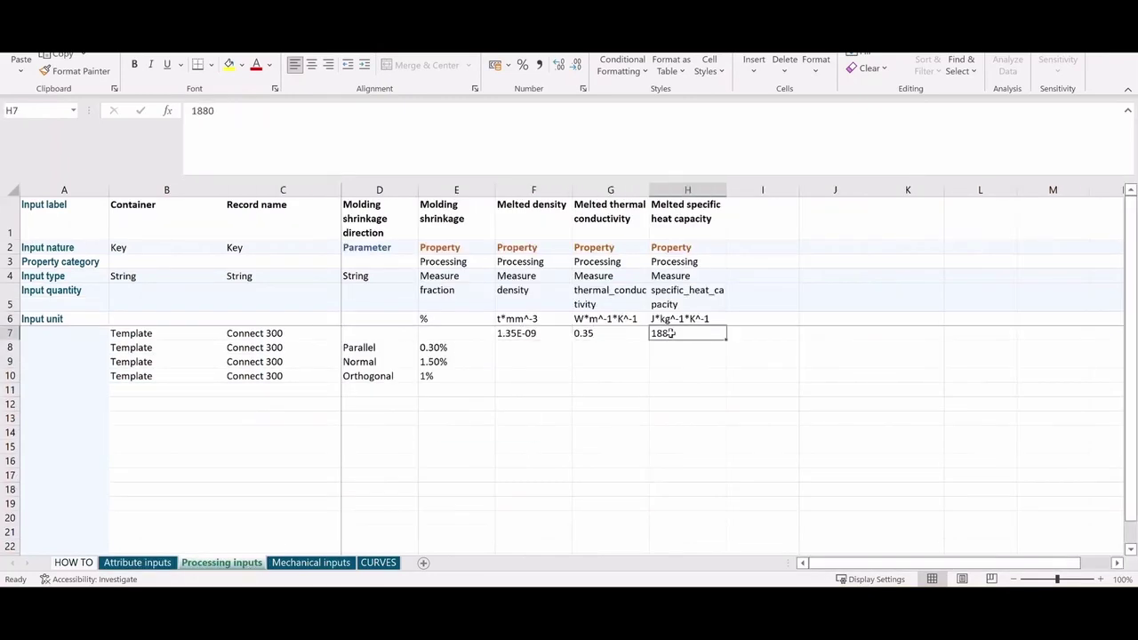
# Examine the record names and temperatures of Connect 300, 350 and 500 on the Mechanical inputs sheet
pyautogui.click(310, 563)
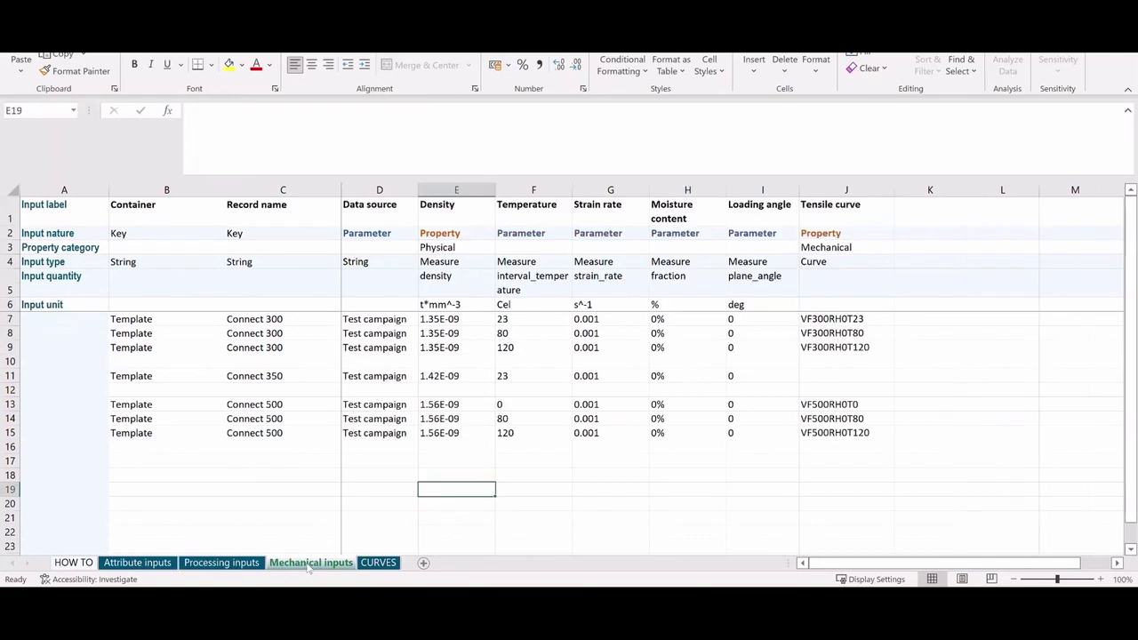
pyautogui.click(279, 319)
pyautogui.click(280, 377)
pyautogui.click(277, 404)
pyautogui.moveTo(524, 320); pyautogui.dragTo(514, 347)
pyautogui.click(514, 377)
pyautogui.moveTo(507, 405); pyautogui.dragTo(512, 433)
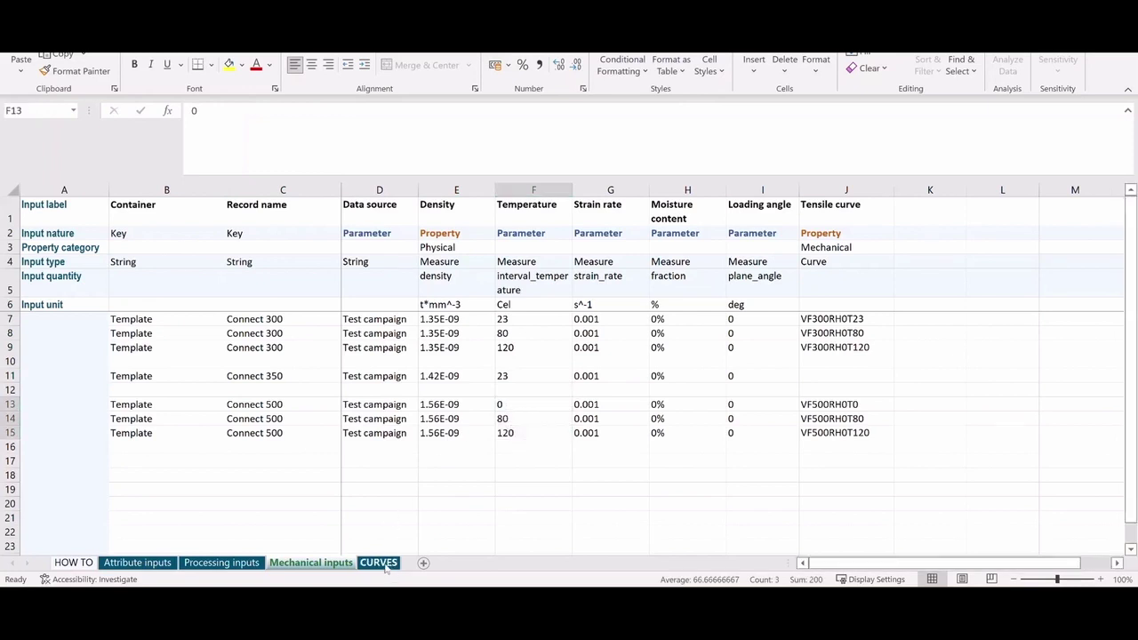
# Examine the strain and stress data of the three VF500 curves on the CURVES sheet
pyautogui.click(379, 563)
pyautogui.moveTo(89, 285); pyautogui.dragTo(142, 433)
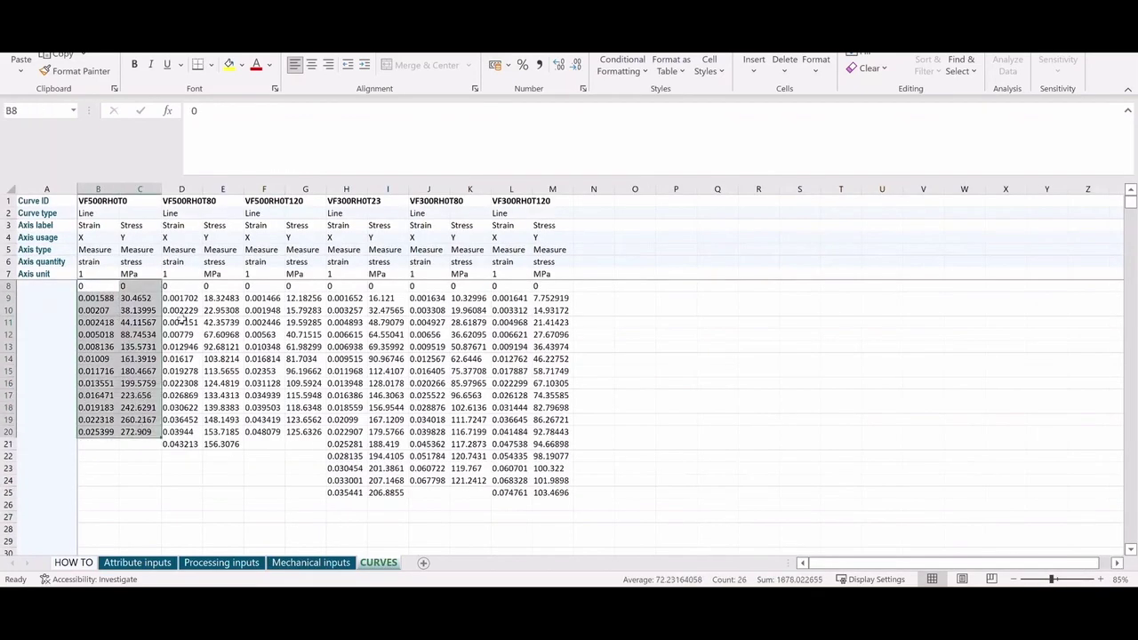
pyautogui.moveTo(179, 286); pyautogui.dragTo(214, 445)
pyautogui.moveTo(262, 285); pyautogui.dragTo(307, 430)
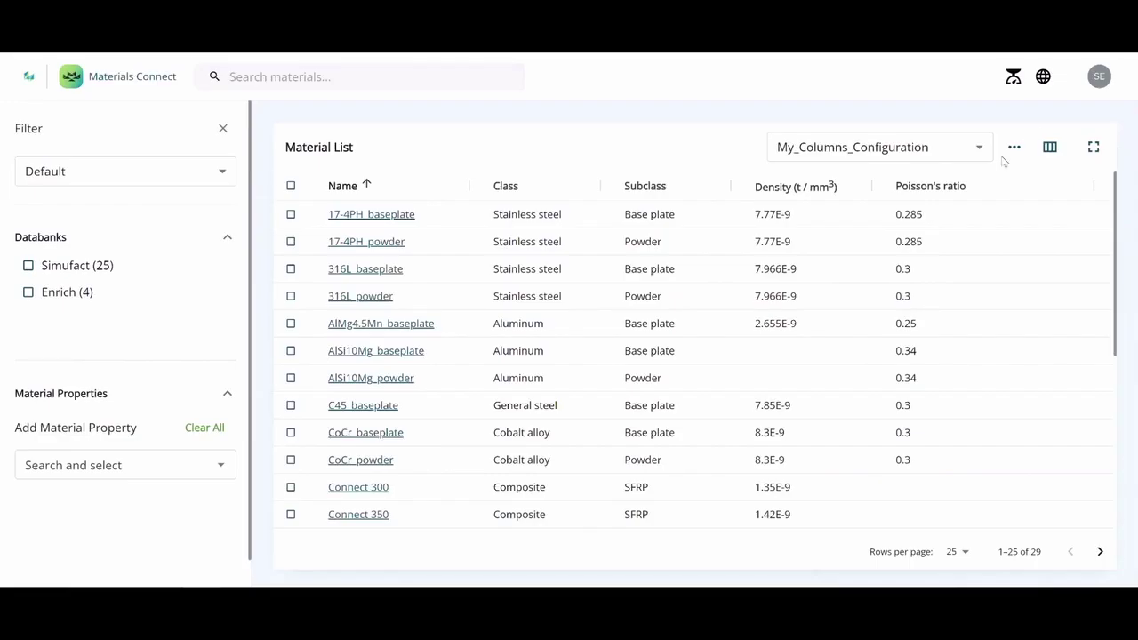
# Return to Materials Connect and upload ExcelImportTemplate.xlsx to import its materials
pyautogui.click(1005, 207)
pyautogui.click(397, 105)
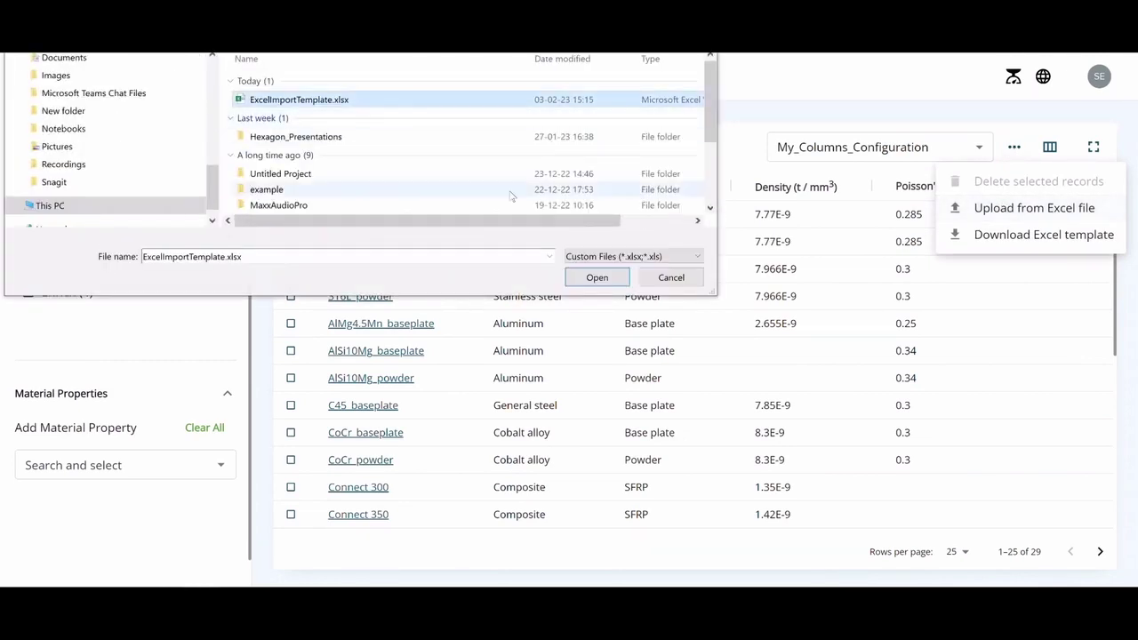
pyautogui.click(597, 278)
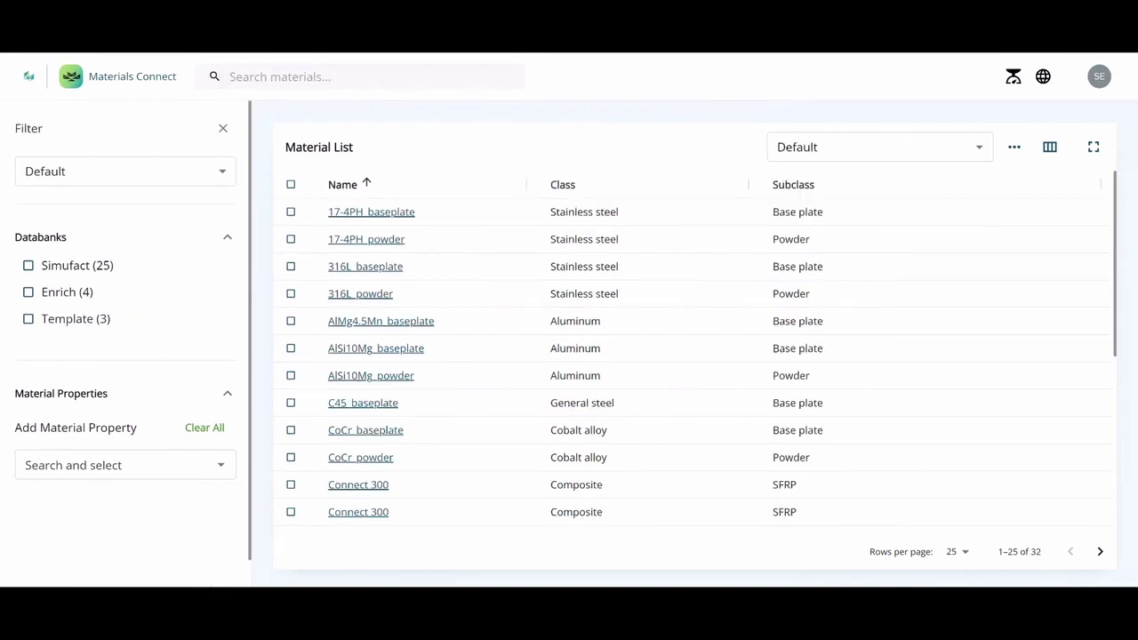
# Search for PA, filter the materials by matrix polymer PA6 and the Template databank, and show Matrix polymer as a column
pyautogui.click(265, 80)
pyautogui.write('PA')
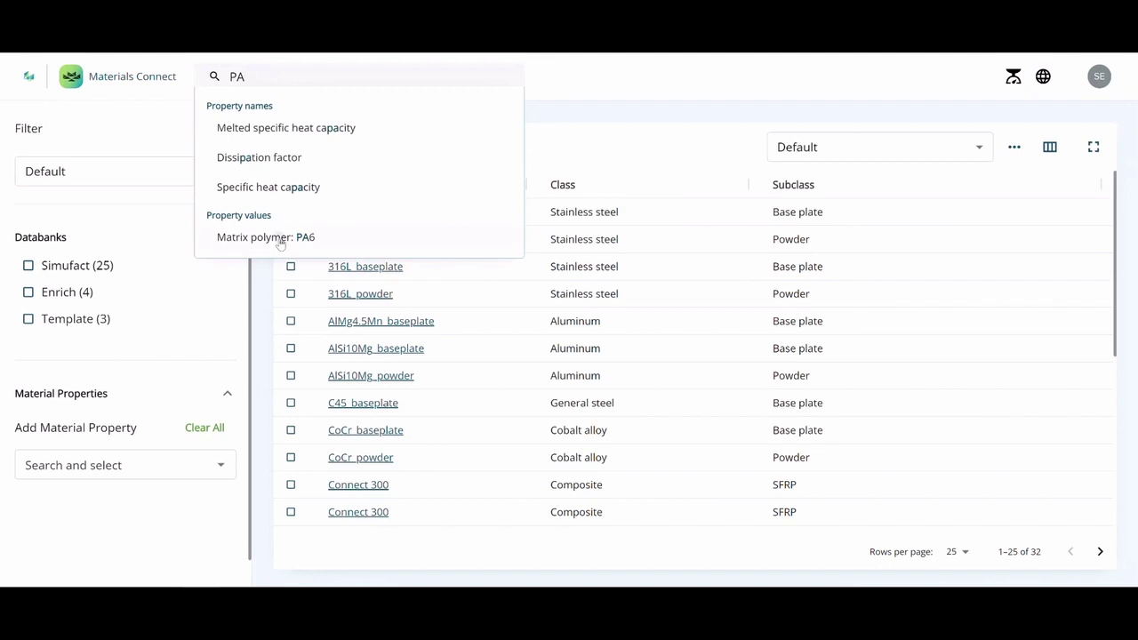
pyautogui.click(281, 238)
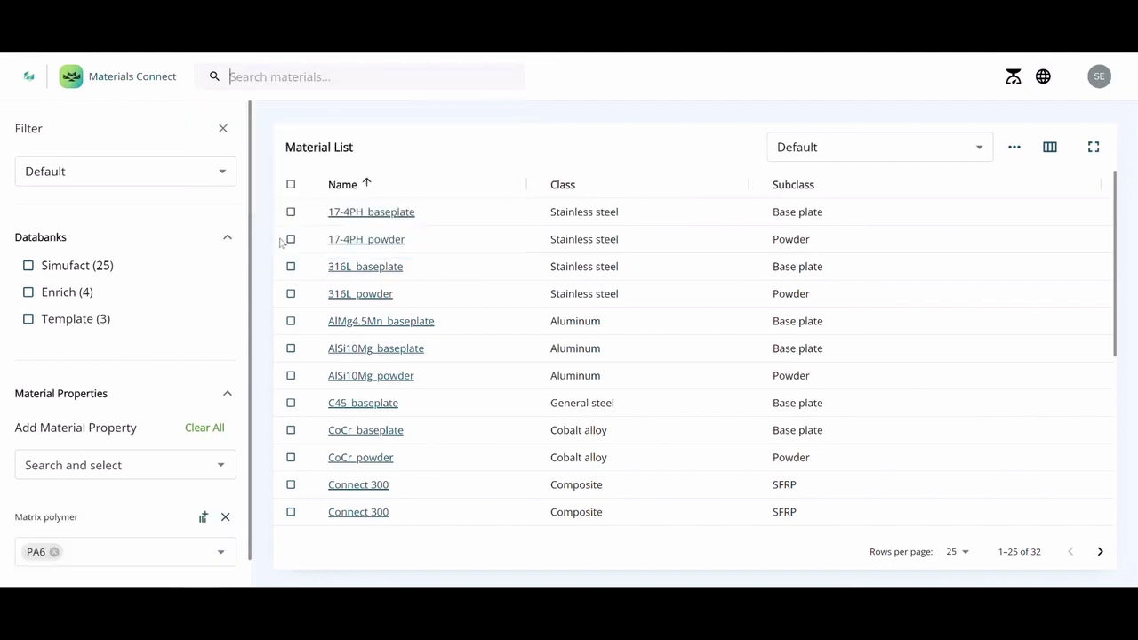
pyautogui.click(201, 517)
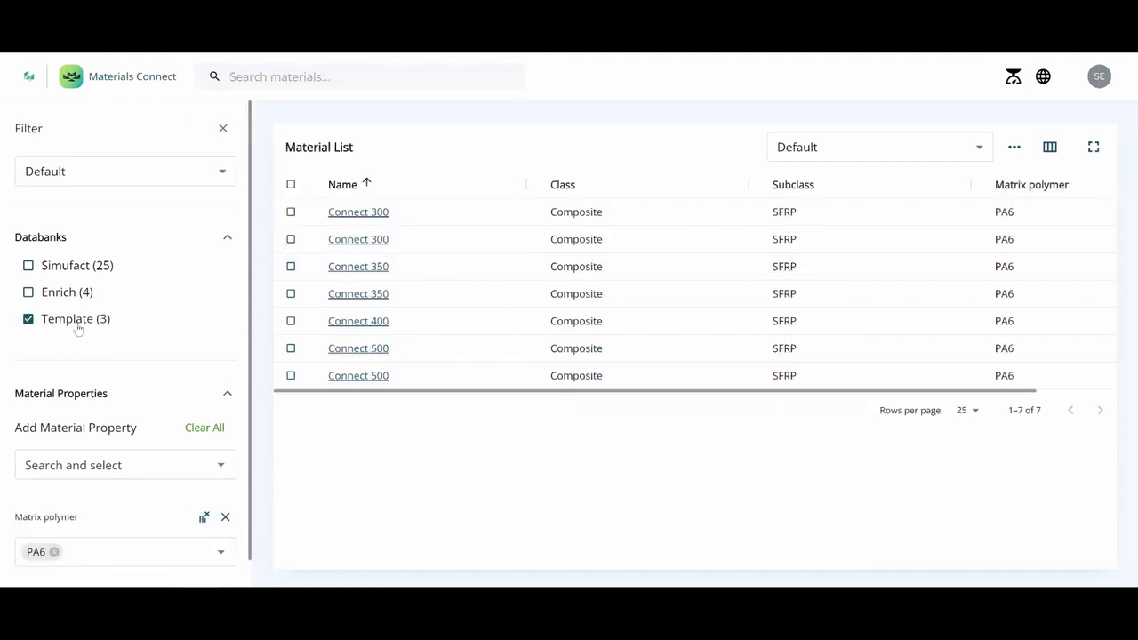
# Save the current filters as a configuration titled My_Filter_Configuration and make it the active filter configuration
pyautogui.click(105, 170)
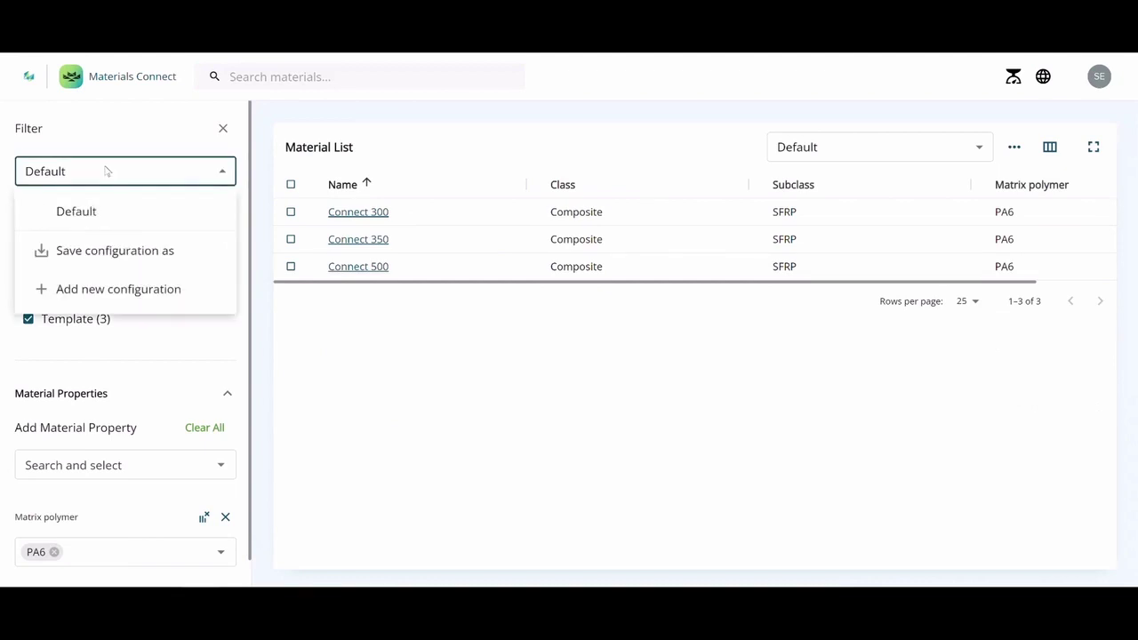
pyautogui.click(101, 252)
pyautogui.moveTo(465, 329); pyautogui.dragTo(435, 329)
pyautogui.write('M')
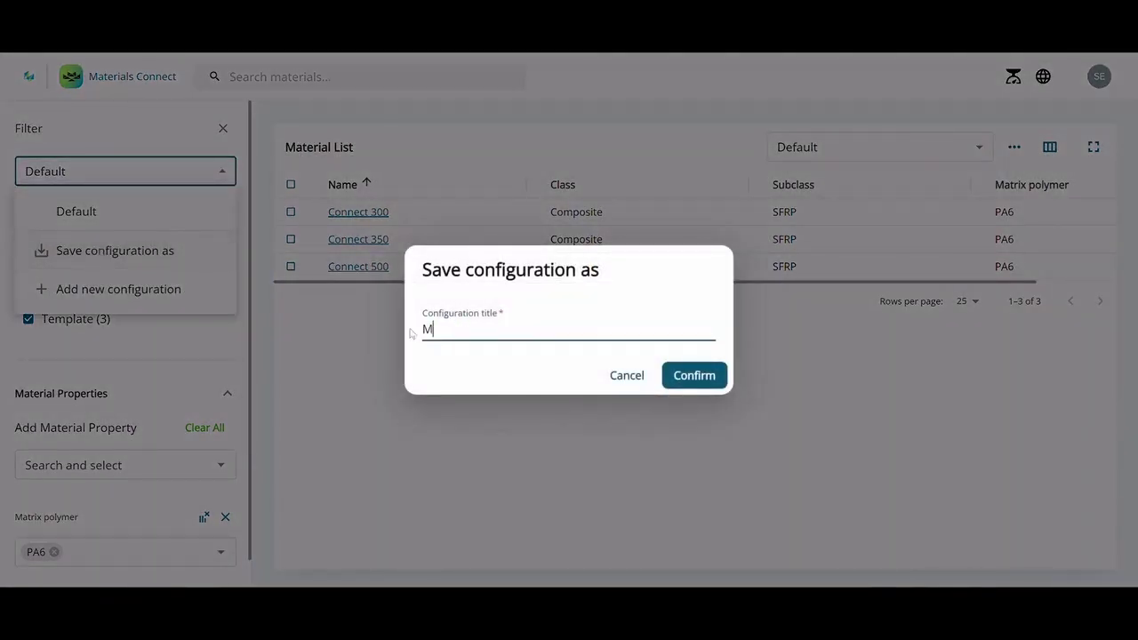
pyautogui.write('y_Filter_Configuration')
pyautogui.click(703, 377)
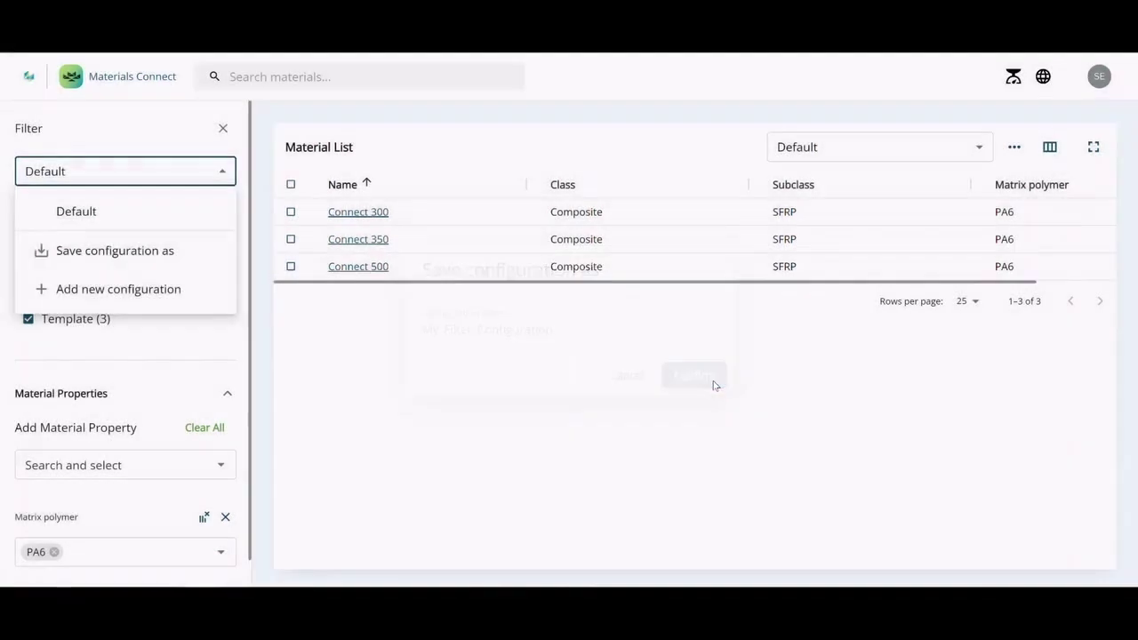
pyautogui.click(160, 260)
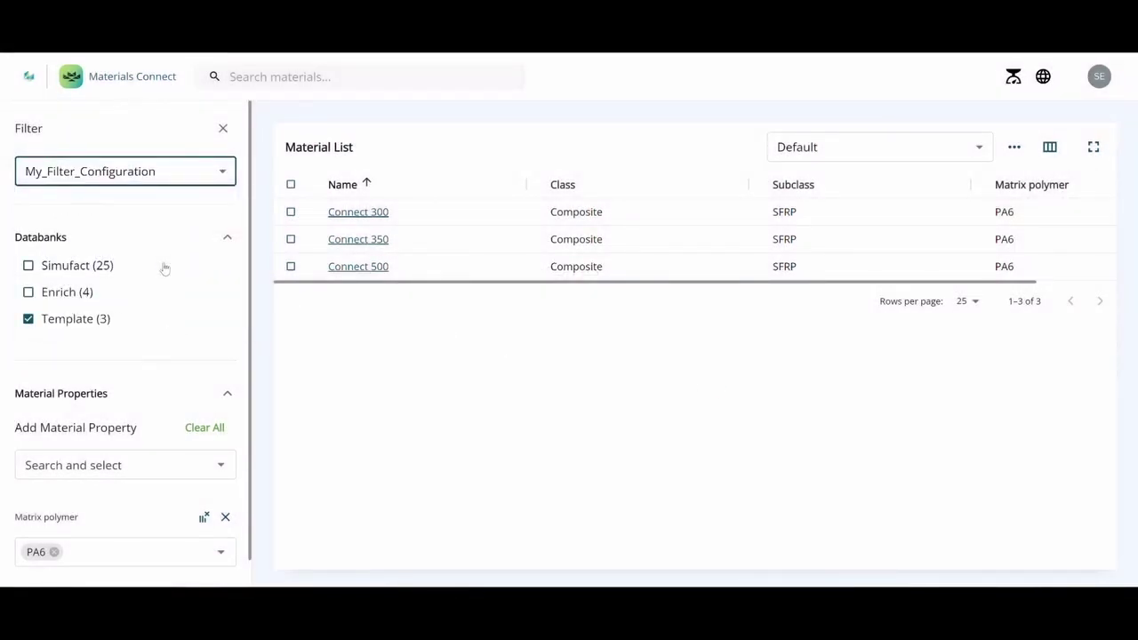
# Add a Fiber content filter, lower its maximum to exclude the two higher values, and open the Connect 300 record
pyautogui.click(151, 463)
pyautogui.click(121, 315)
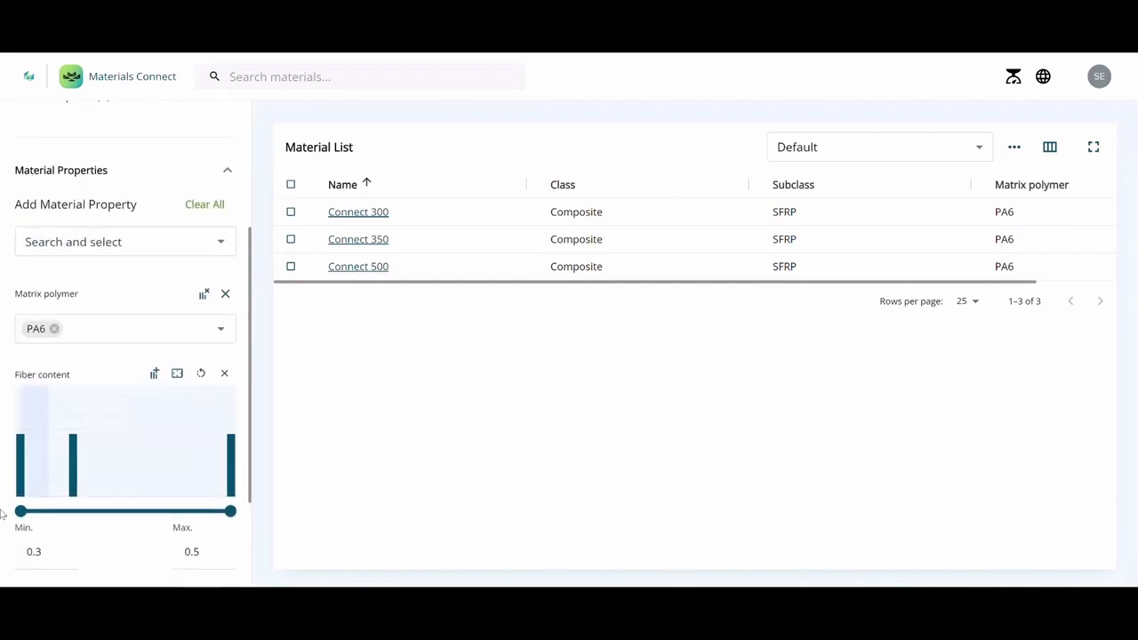
pyautogui.moveTo(231, 511); pyautogui.dragTo(48, 511)
pyautogui.click(365, 214)
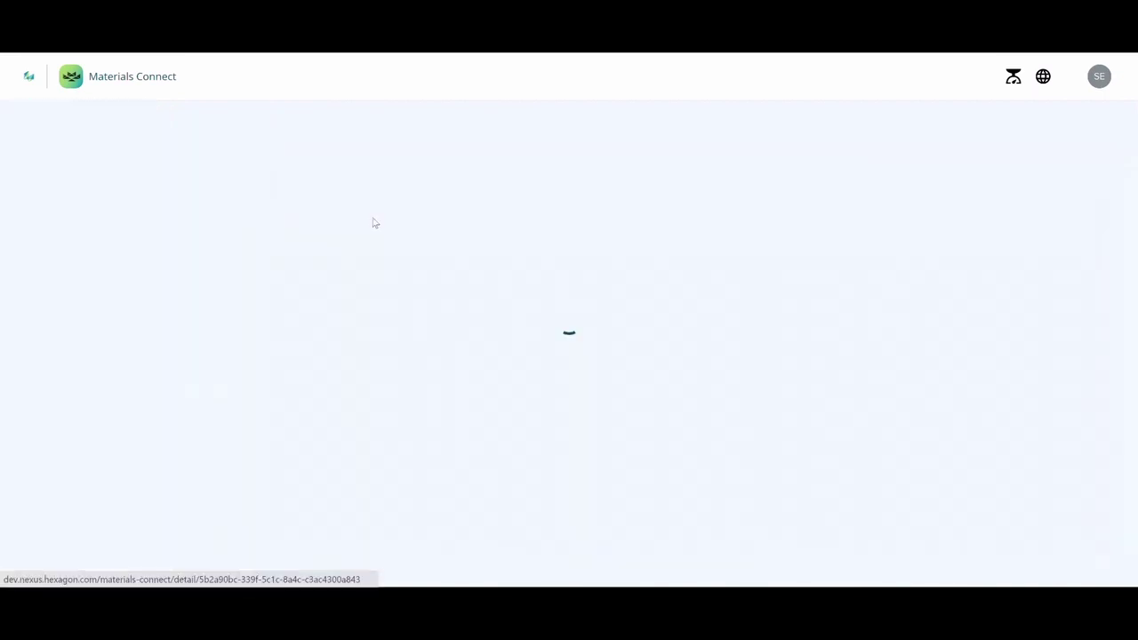
# Review Connect 300's mechanical, physical and processing data, moving the Temperature row above Strain rate in the physical data
pyautogui.click(381, 333)
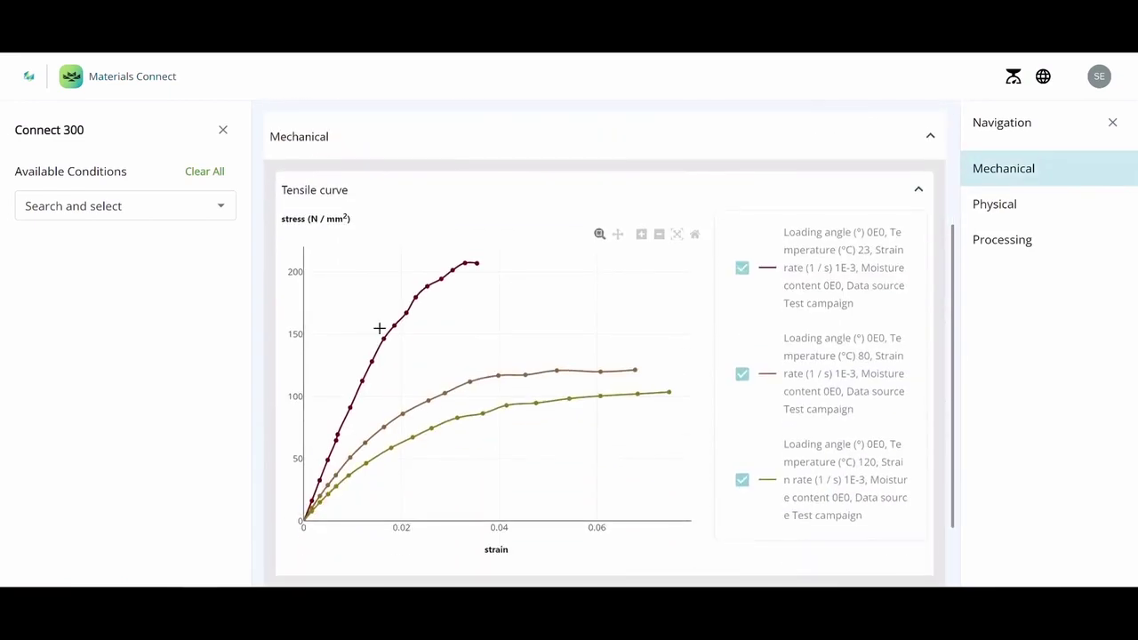
pyautogui.scroll(-2, 379, 338)
pyautogui.click(370, 524)
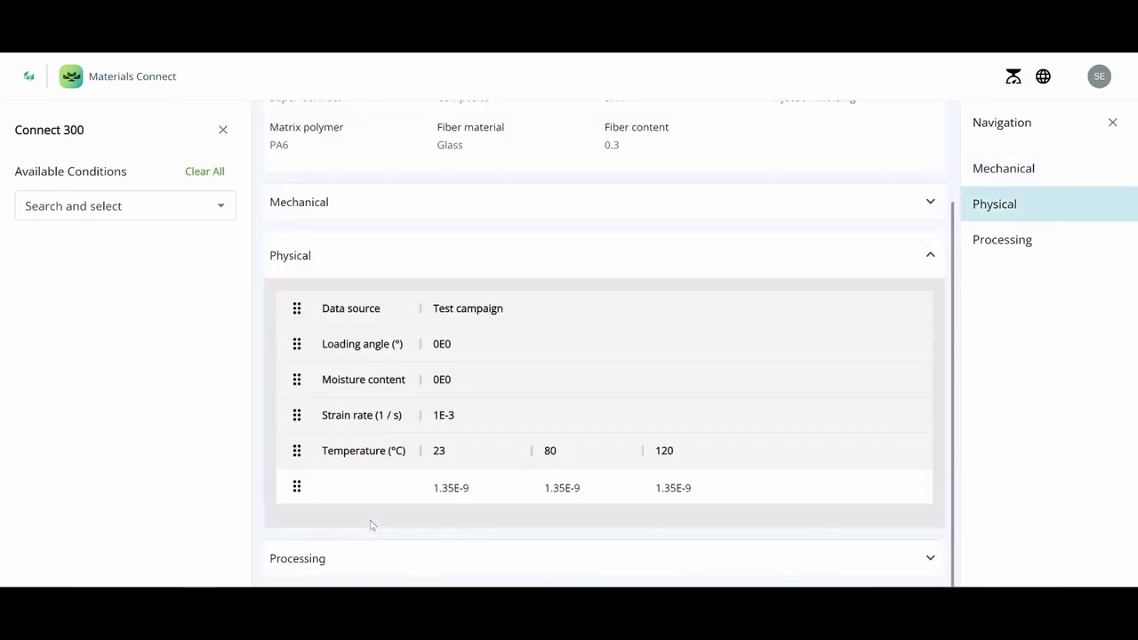
pyautogui.moveTo(287, 438); pyautogui.dragTo(293, 410)
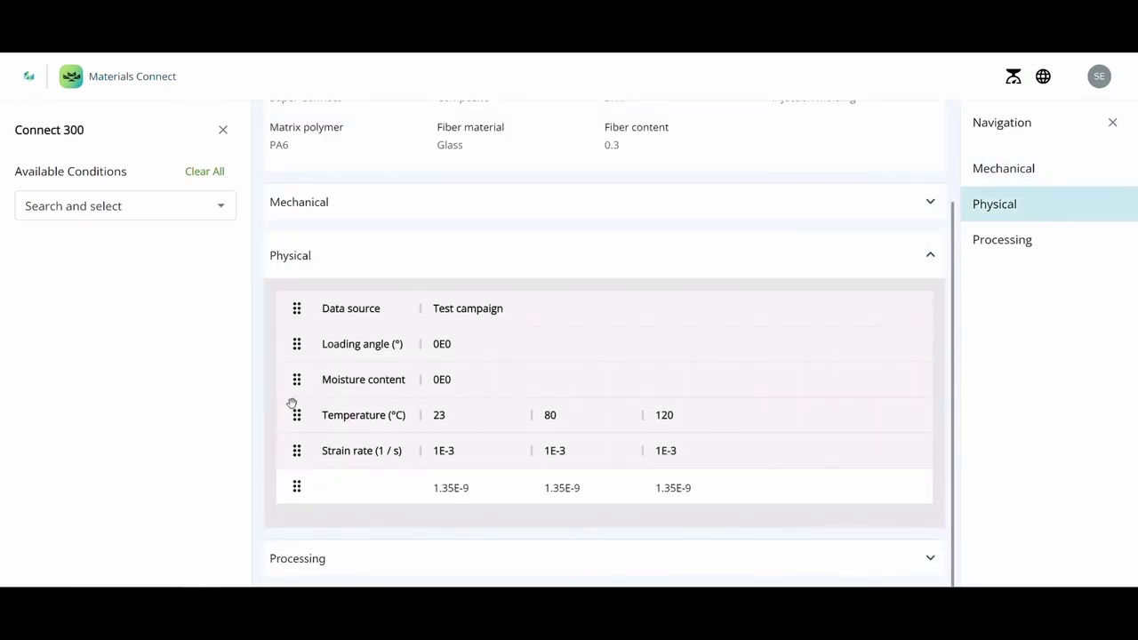
pyautogui.click(332, 560)
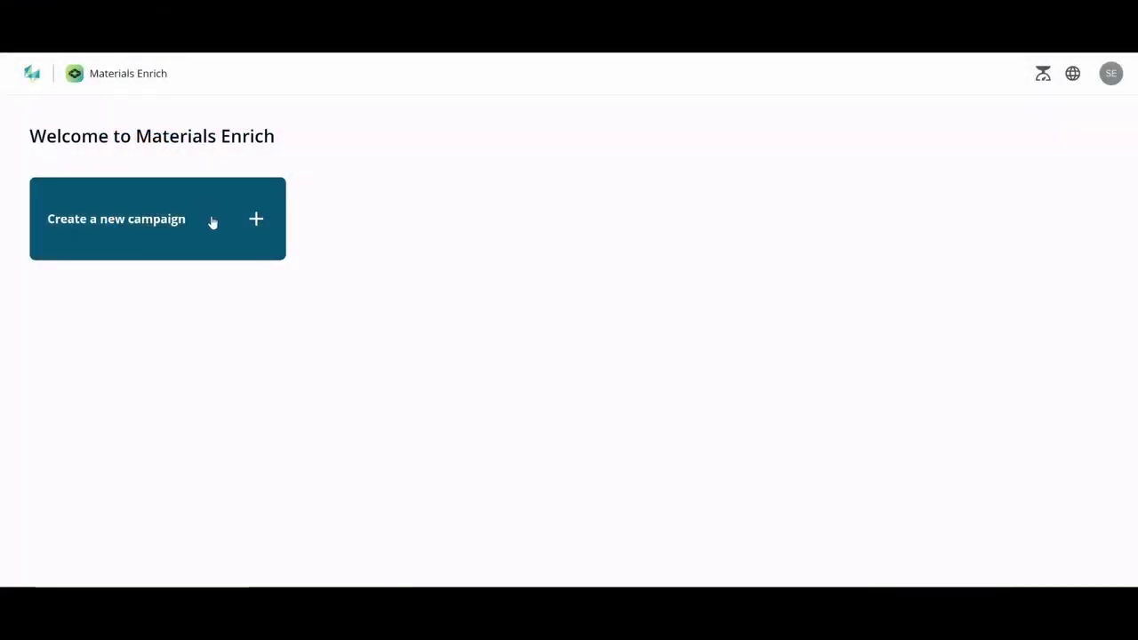
# In Materials Enrich, create a new campaign named My_Campaign and open it
pyautogui.click(212, 222)
pyautogui.write('My_Campai')
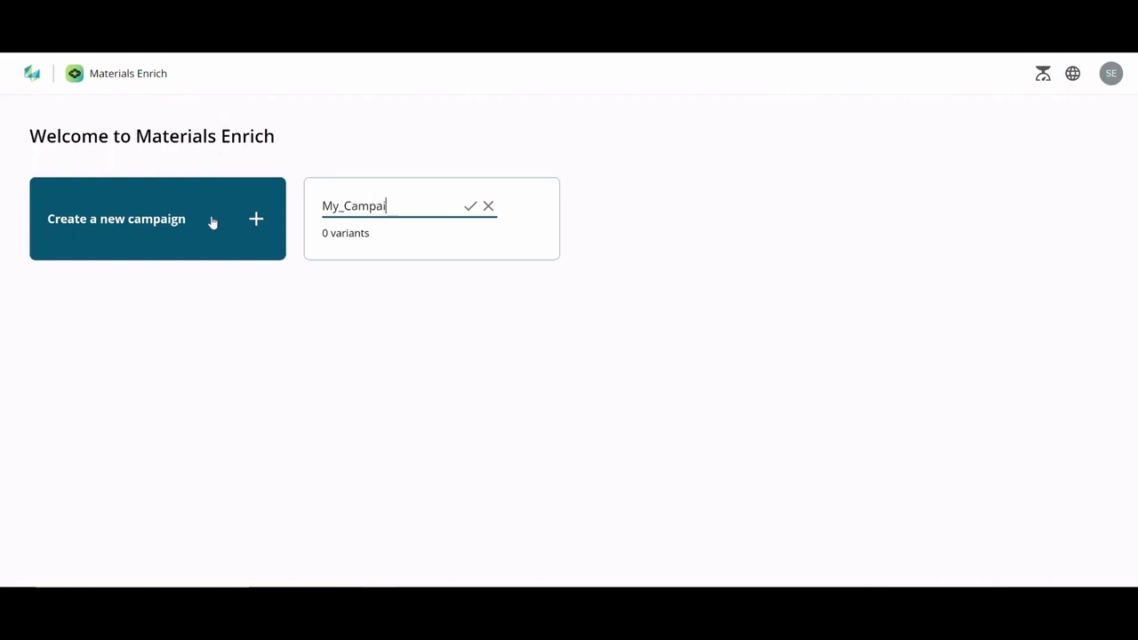
pyautogui.write('gn')
pyautogui.click(470, 207)
pyautogui.click(465, 215)
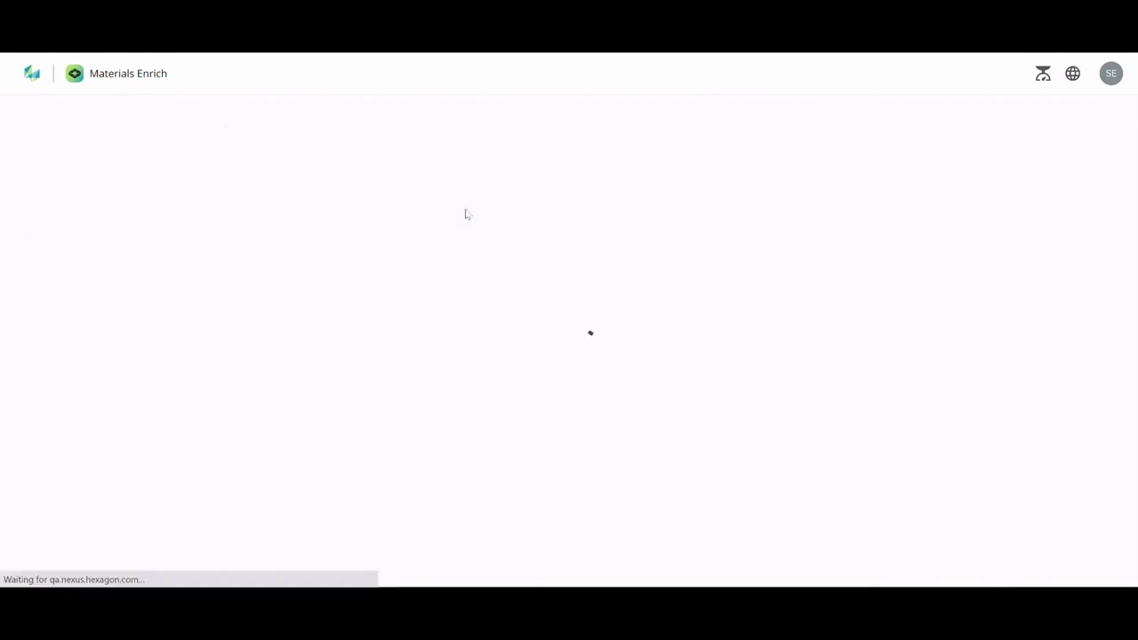
# Import the Template materials Connect 300, Connect 350 and Connect 500 as variants of the campaign
pyautogui.click(257, 258)
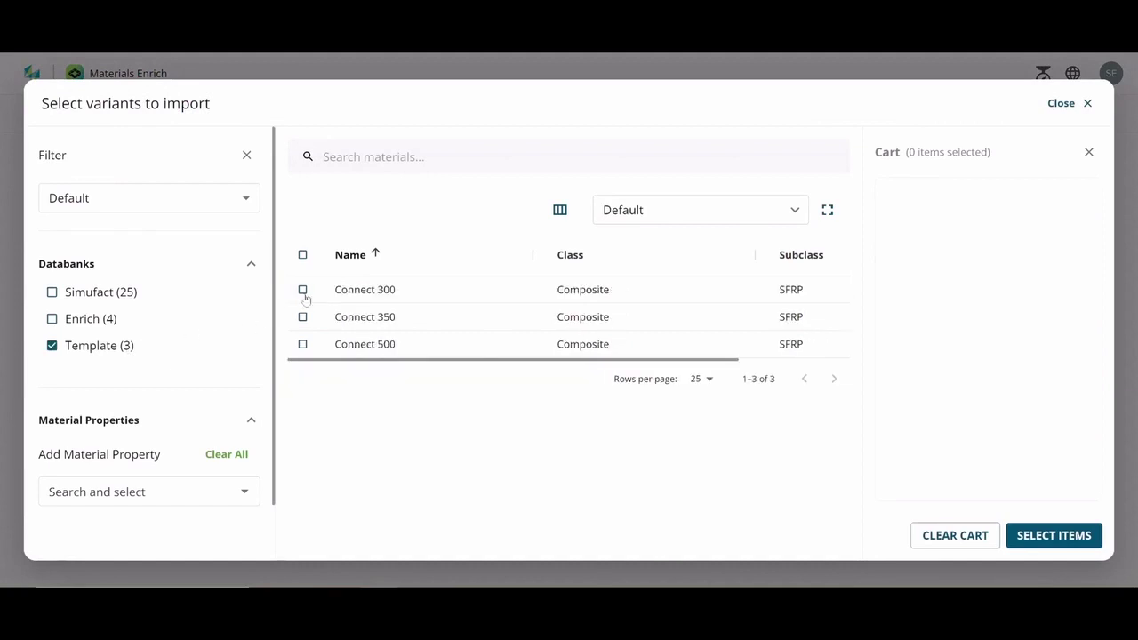
pyautogui.click(303, 291)
pyautogui.click(302, 317)
pyautogui.click(303, 345)
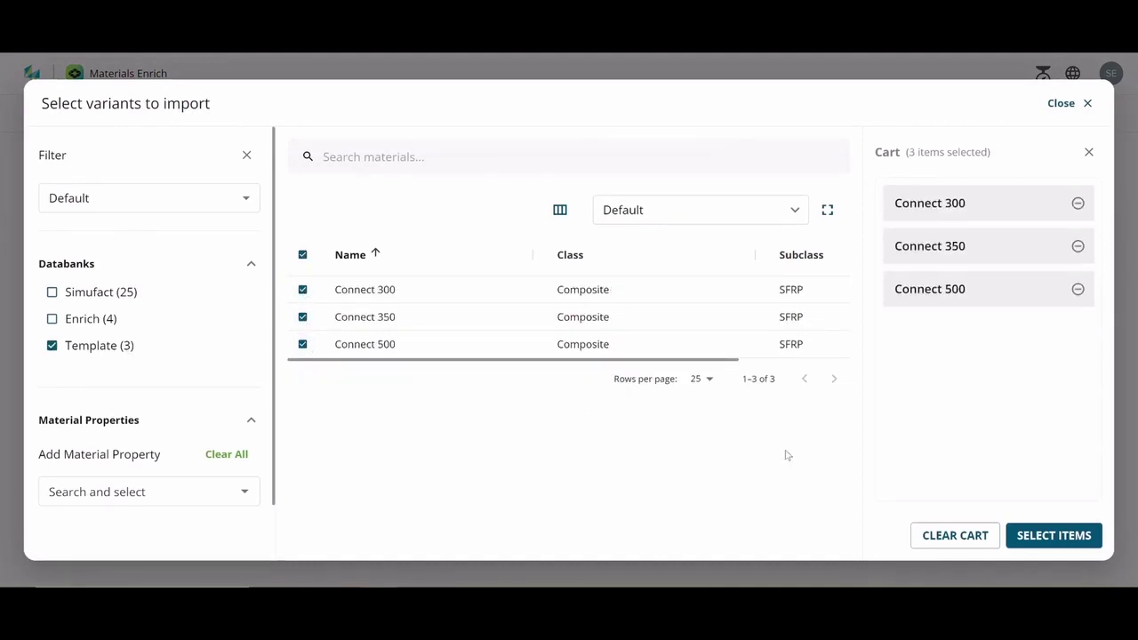
pyautogui.click(1061, 537)
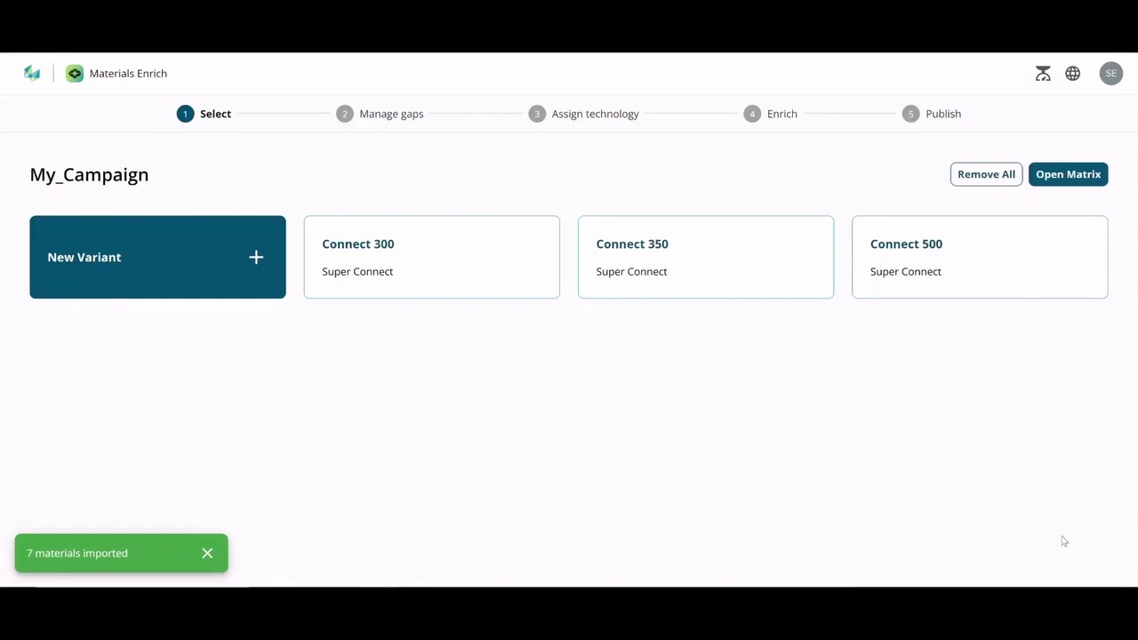
# Open the campaign's matrix and view the tensile response of Connect 500 at 120 °C
pyautogui.click(1079, 178)
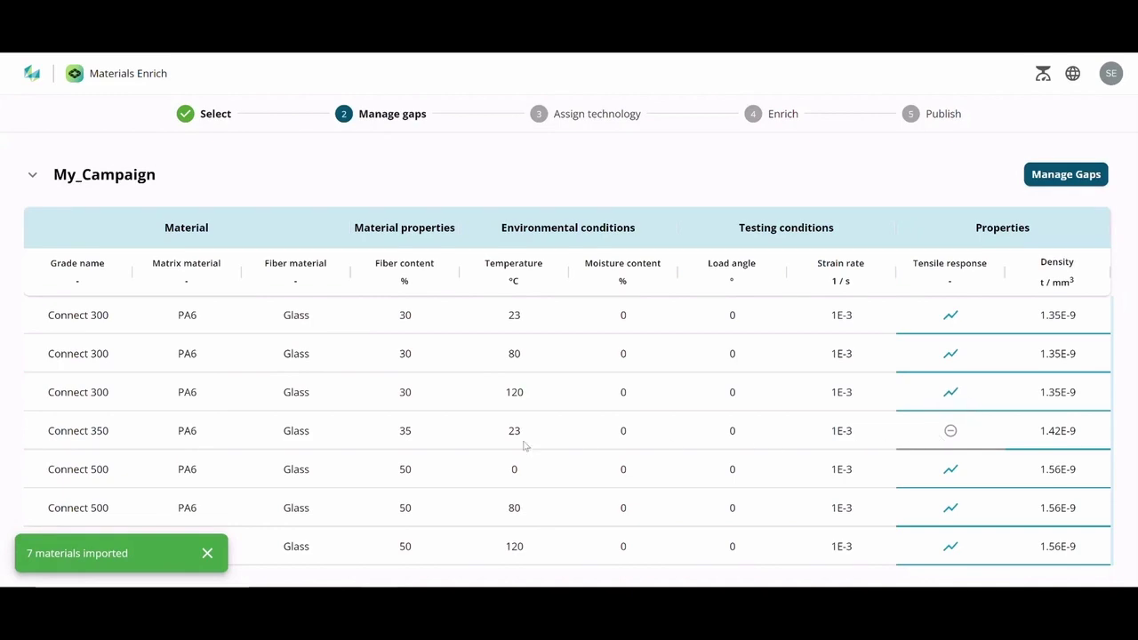
pyautogui.click(957, 549)
pyautogui.click(978, 544)
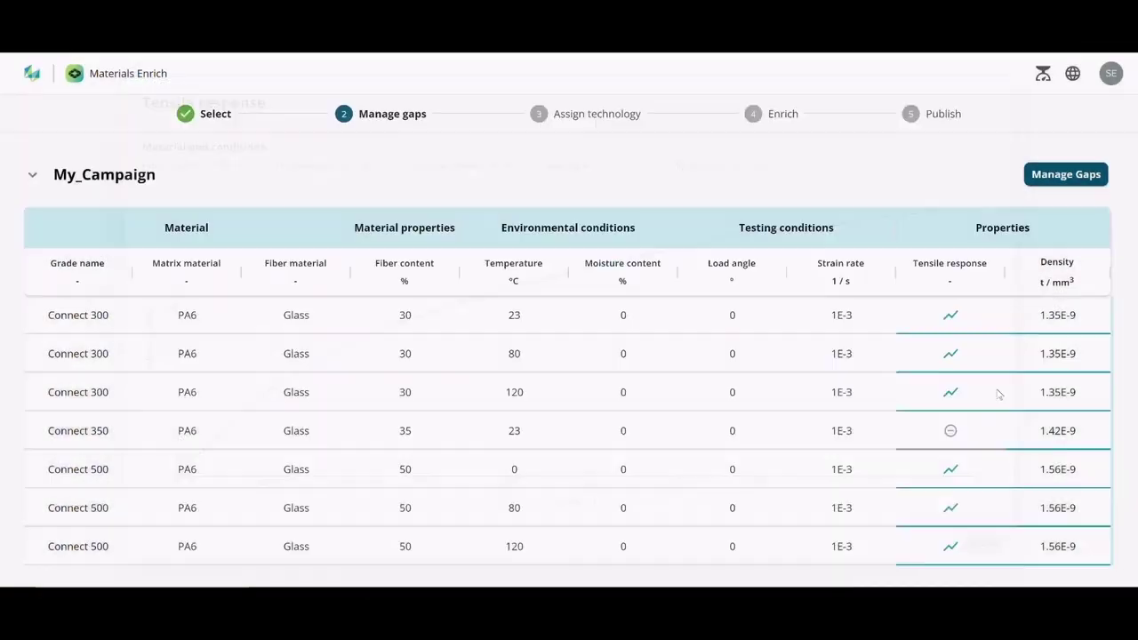
# Manage the campaign's gaps by creating new combinations from the existing fiber content and temperature conditions
pyautogui.click(1053, 177)
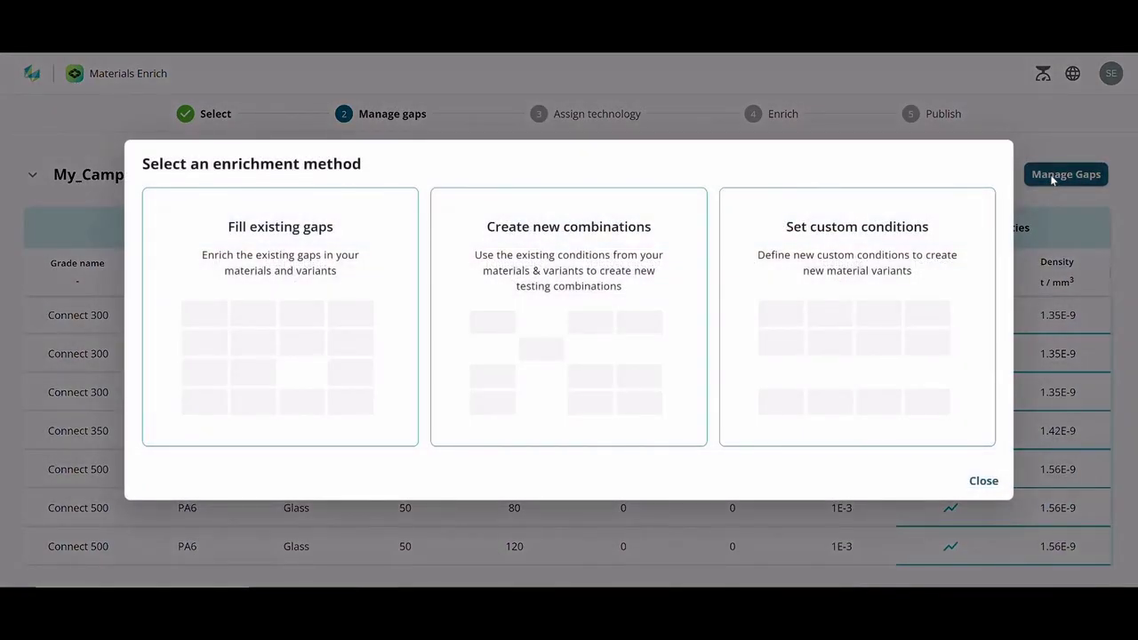
pyautogui.click(651, 225)
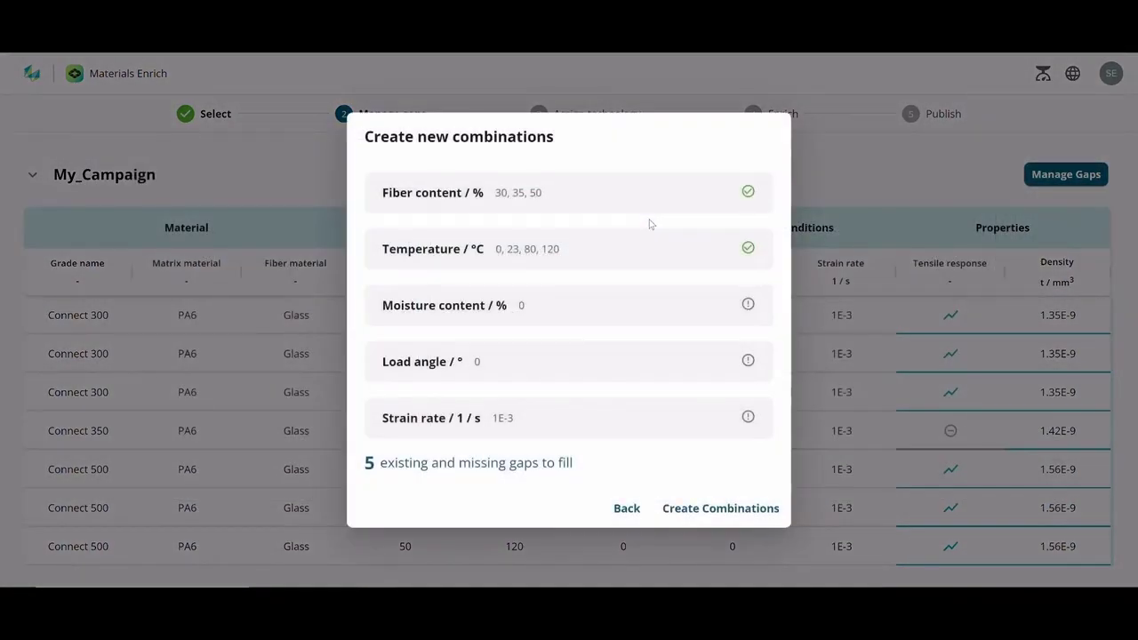
pyautogui.click(722, 510)
pyautogui.scroll(-3, 721, 513)
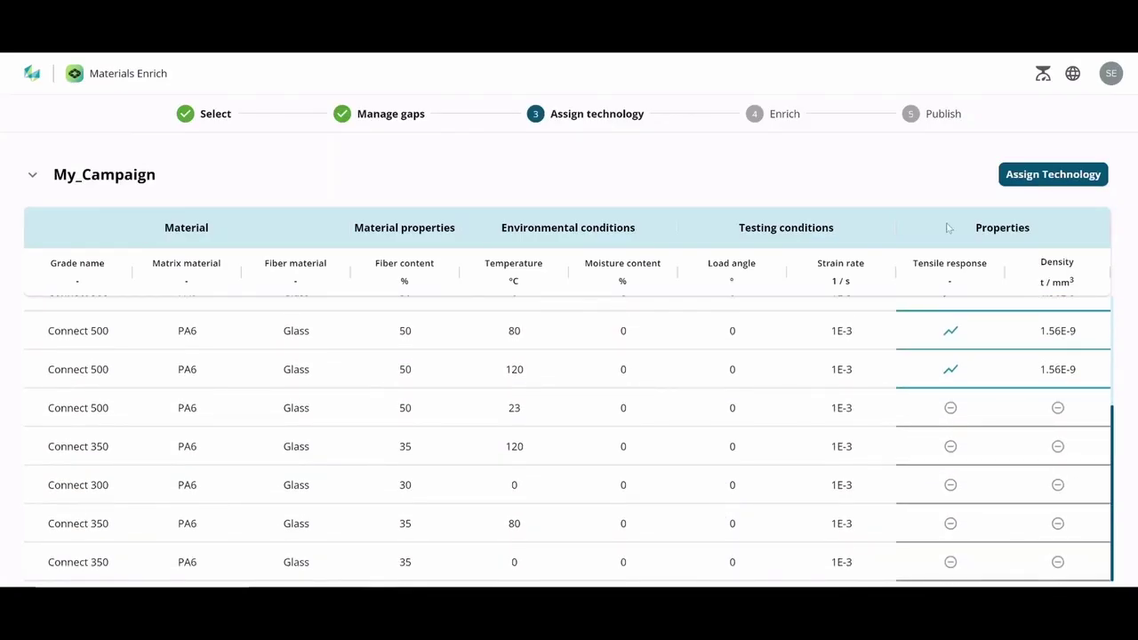
# Assign technologies to the gaps and set the tensile response of Connect 500 at 23 °C to the Default technology
pyautogui.click(1036, 176)
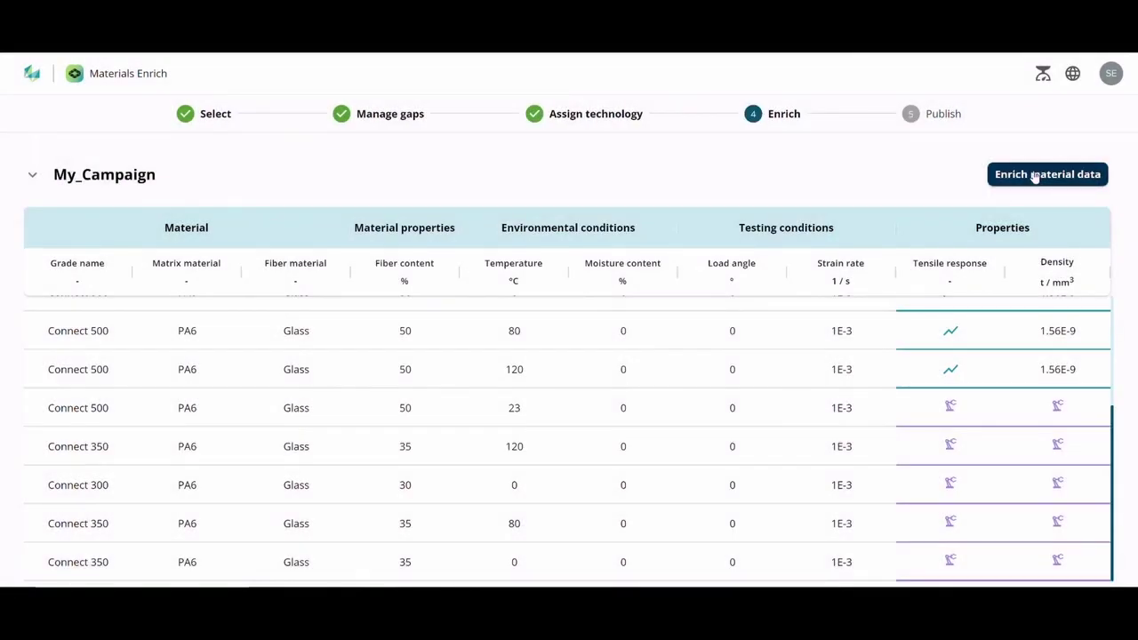
pyautogui.click(948, 406)
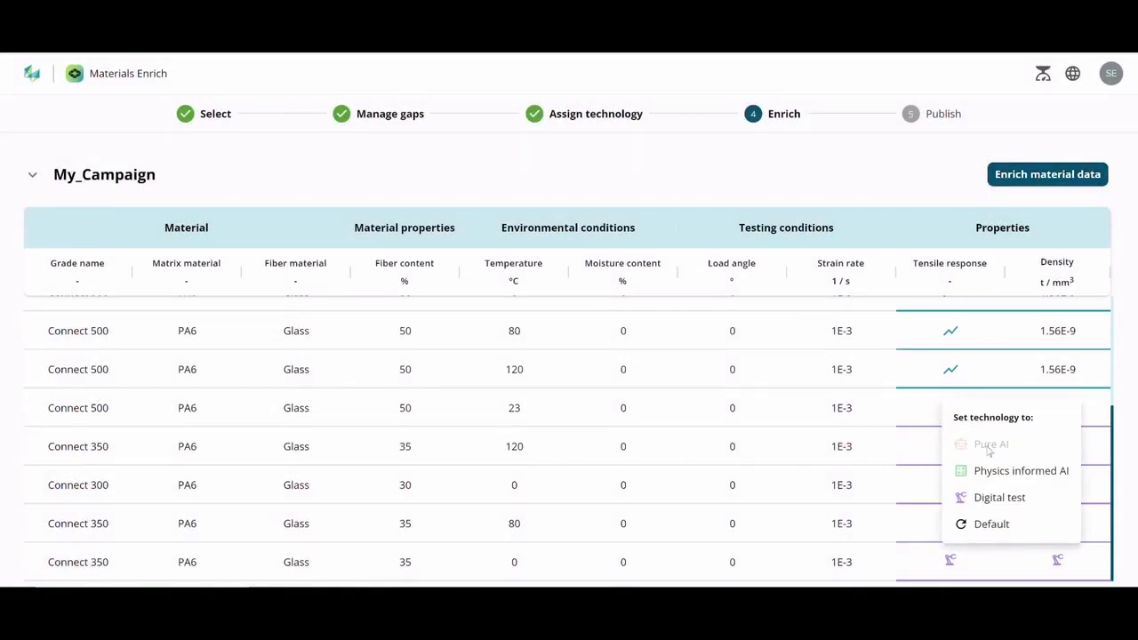
pyautogui.click(997, 526)
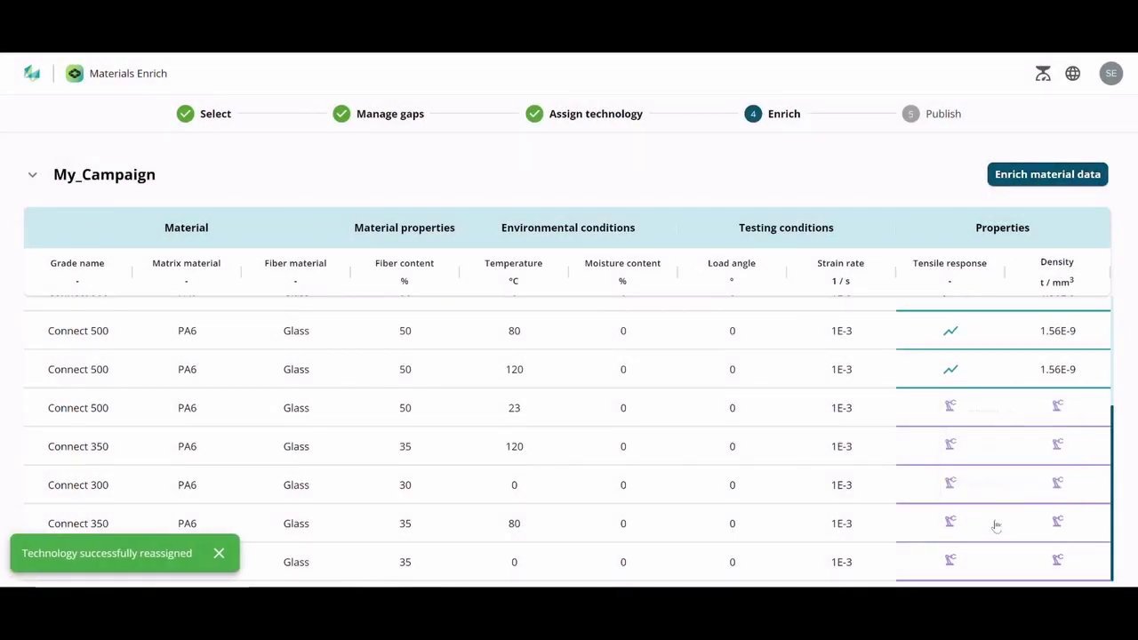
# Generate the enriched material data, check the Digital test accuracies, and view the tensile response of Connect 350 at 120 °C
pyautogui.click(1030, 175)
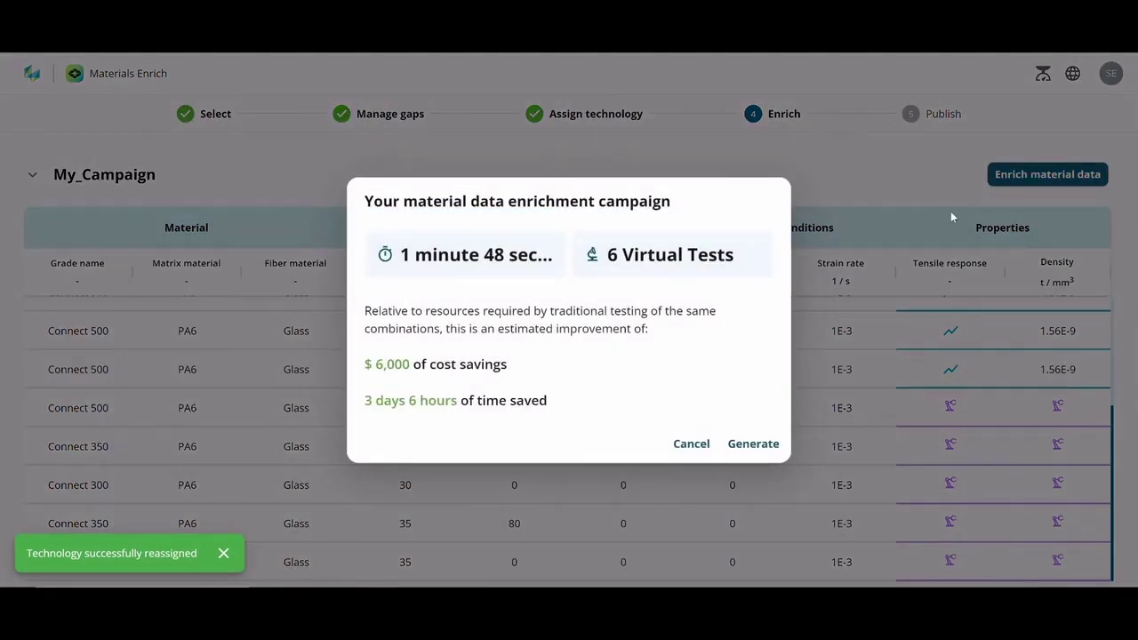
pyautogui.click(756, 447)
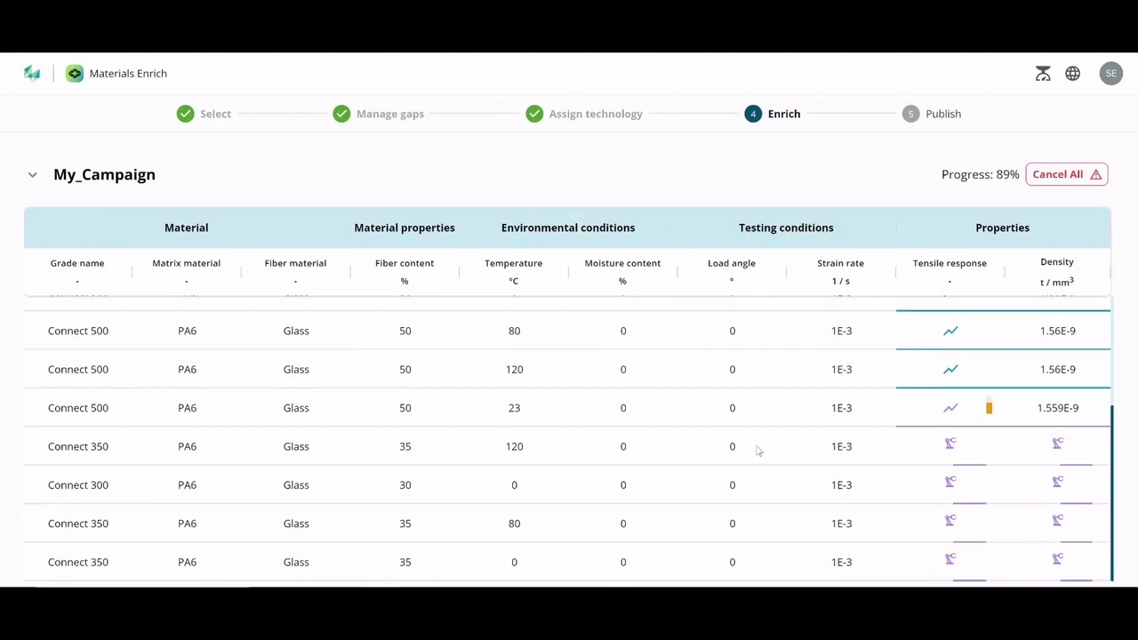
pyautogui.moveTo(952, 416)
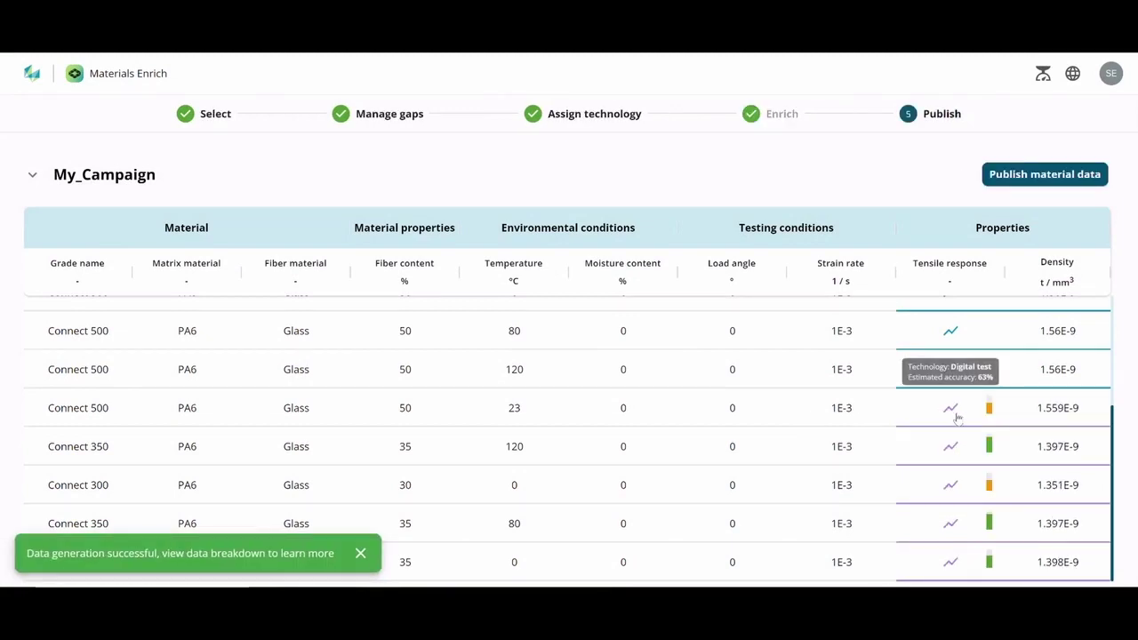
pyautogui.moveTo(955, 452)
pyautogui.click(951, 447)
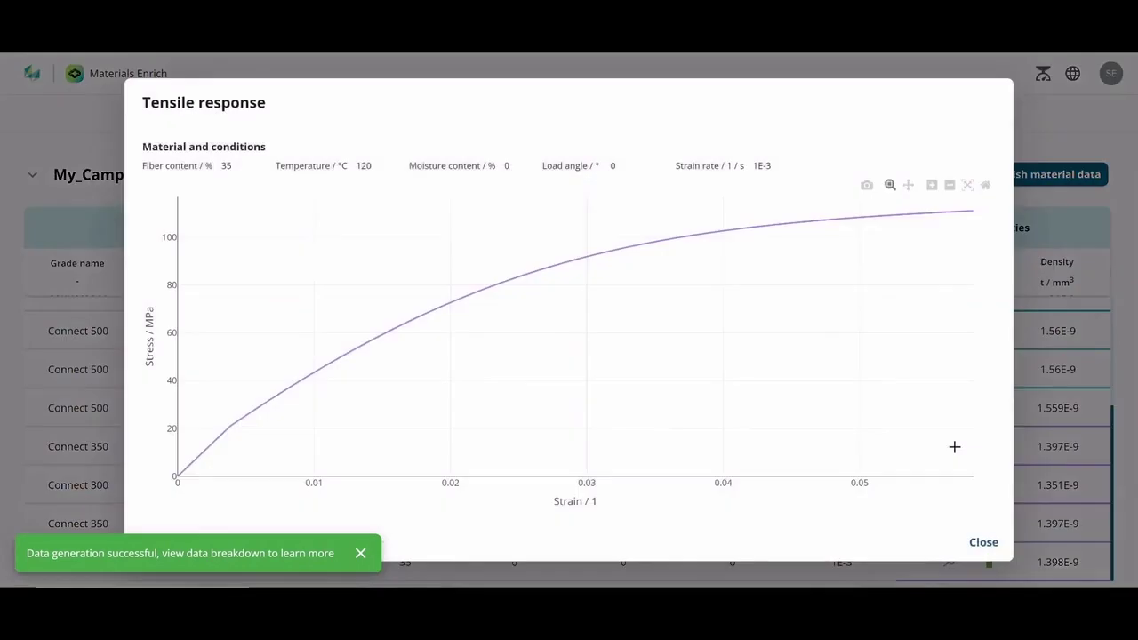
pyautogui.click(985, 543)
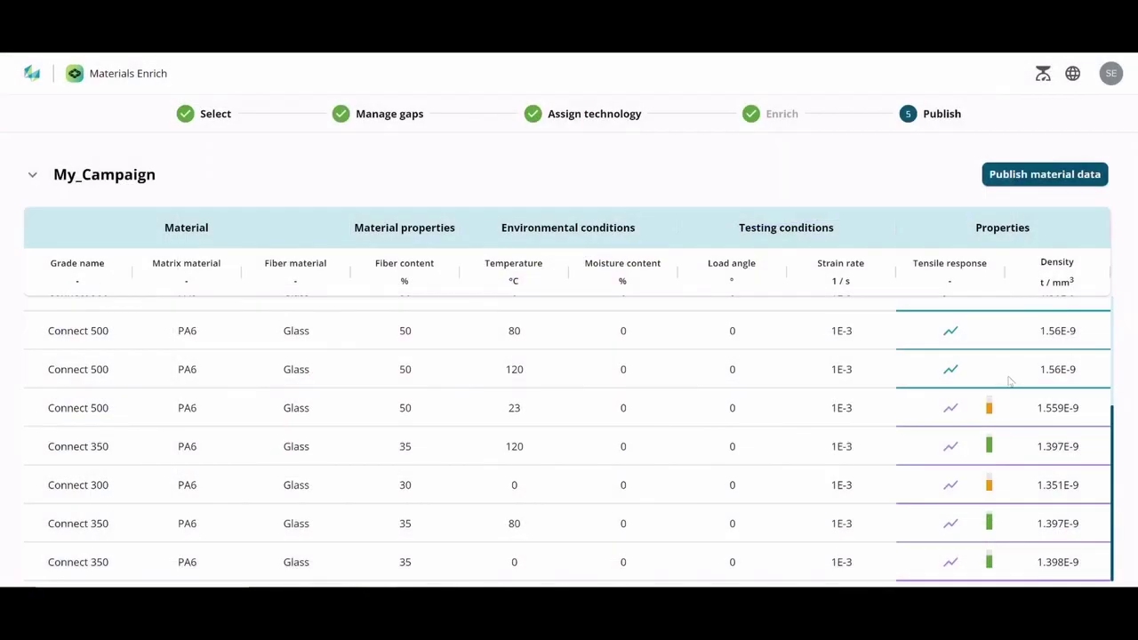
# Publish the enriched data with the data tag My_Campaign and view it in Materials Connect
pyautogui.click(1045, 176)
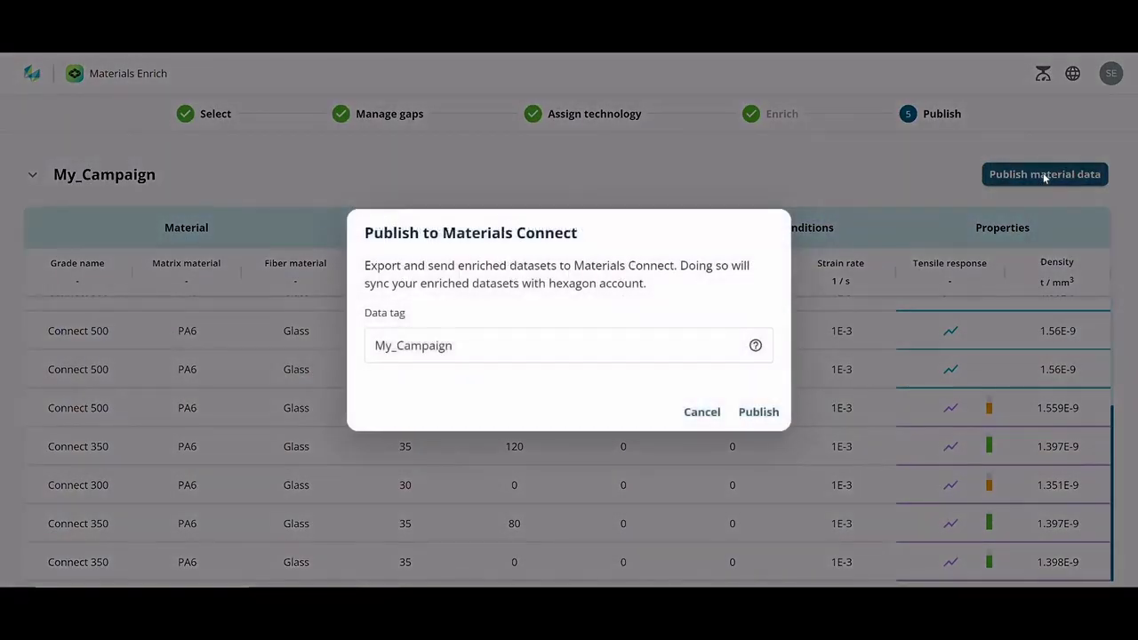
pyautogui.click(769, 413)
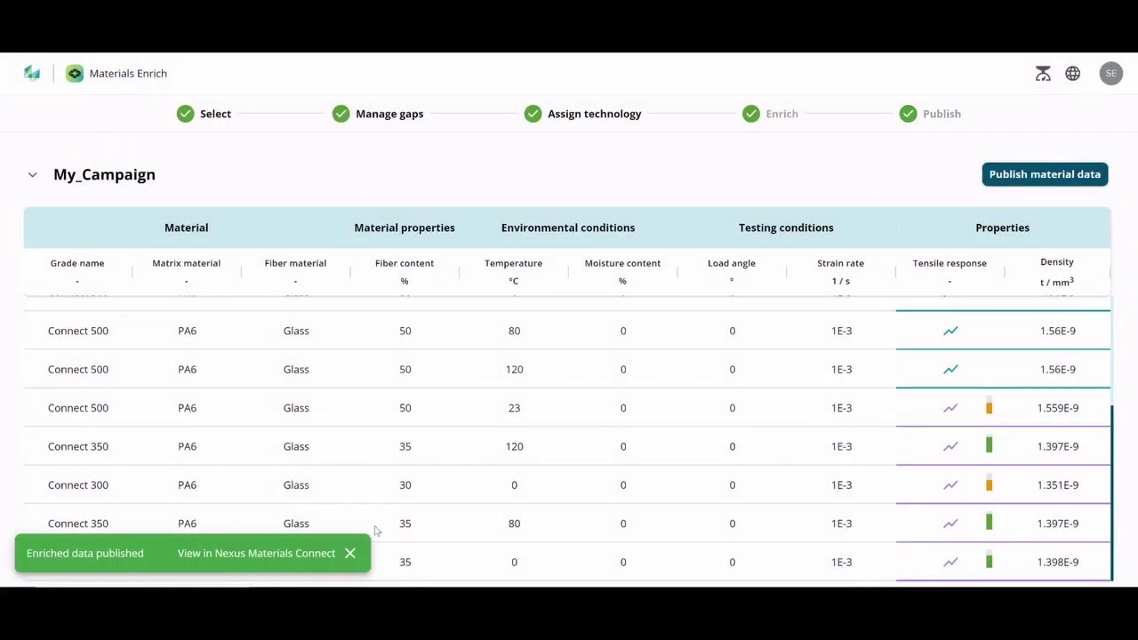
pyautogui.click(305, 553)
# Apply My_Filter_Configuration to the material list and open the mechanical data of Connect 300
pyautogui.click(156, 172)
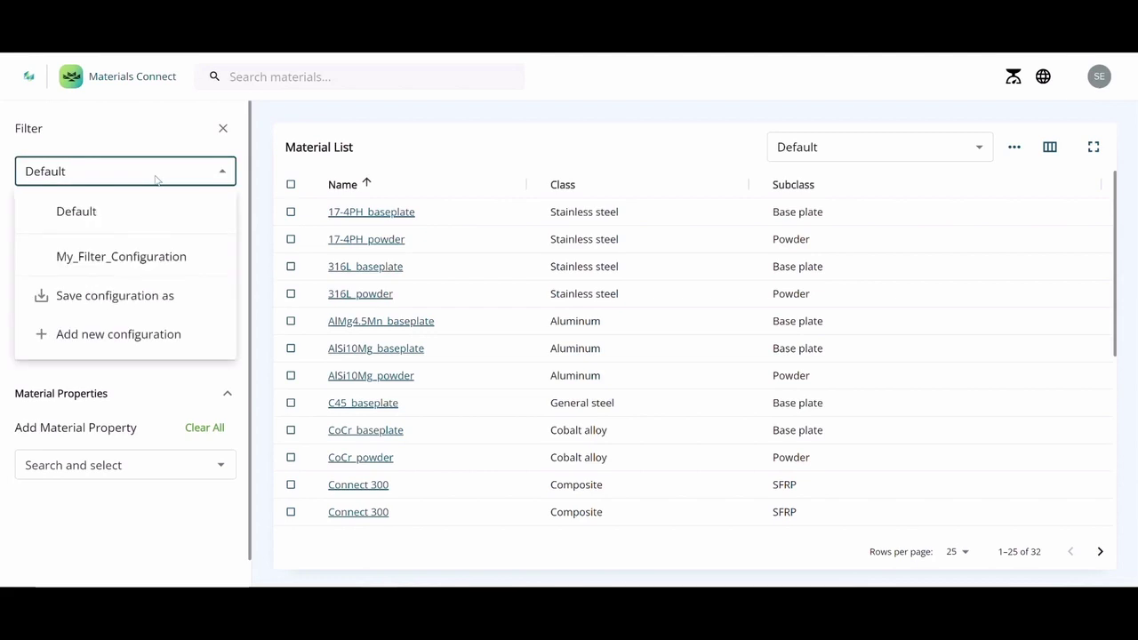
pyautogui.click(147, 257)
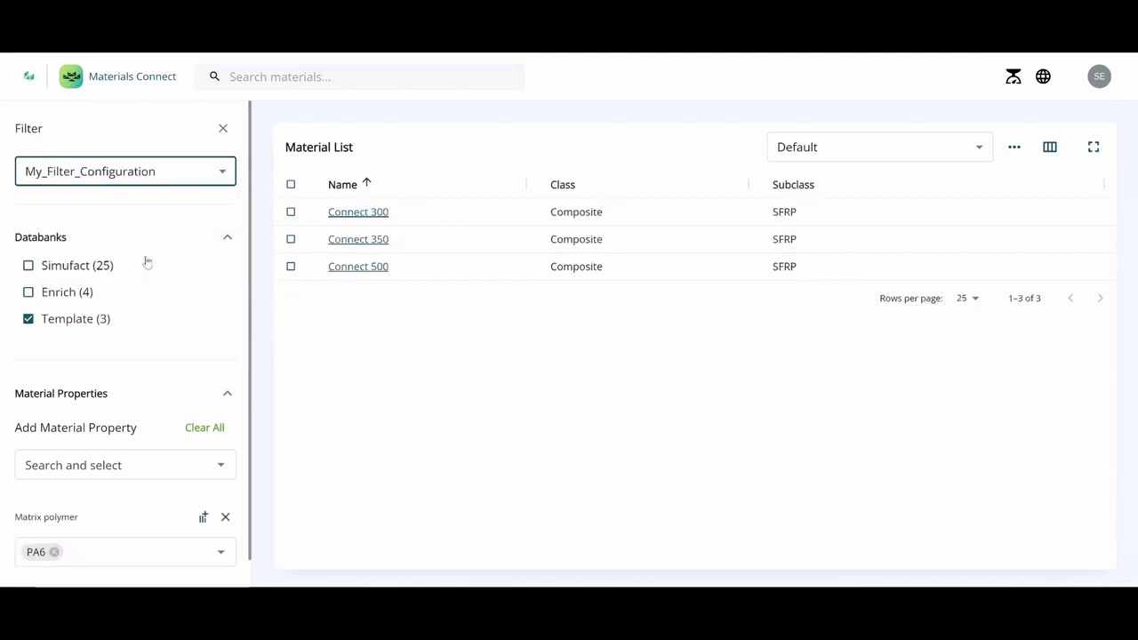
pyautogui.click(354, 213)
pyautogui.click(377, 331)
# Examine Connect 300's tensile curves and find the My_Campaign digital test curve at 273.1 K in the legend
pyautogui.scroll(-2, 427, 333)
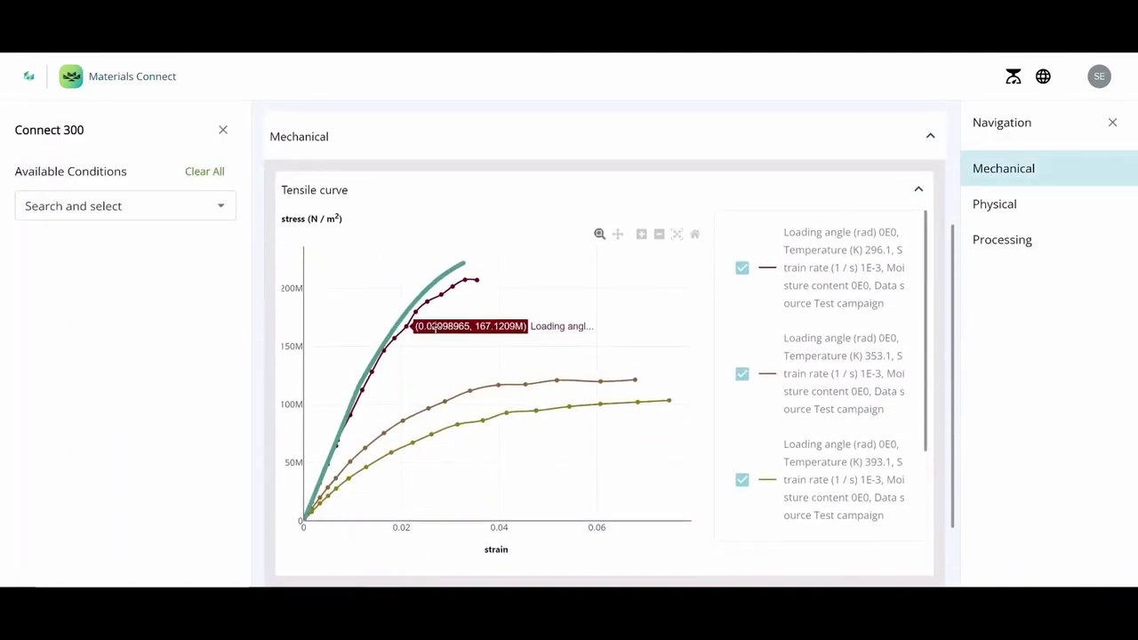
pyautogui.scroll(-1, 823, 362)
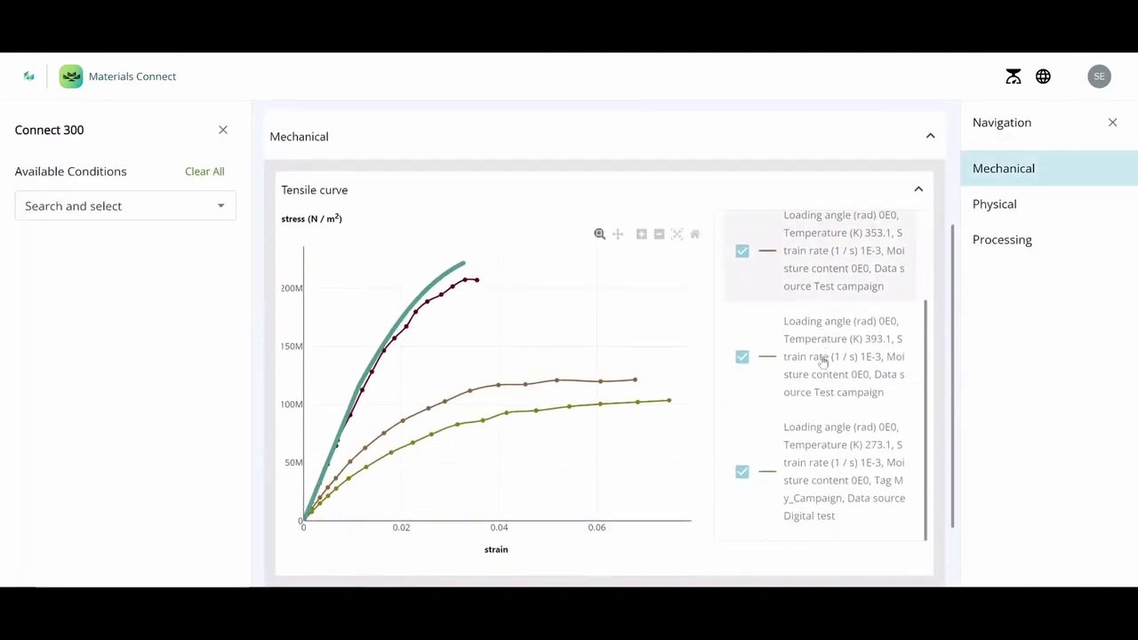
pyautogui.click(828, 489)
pyautogui.click(828, 488)
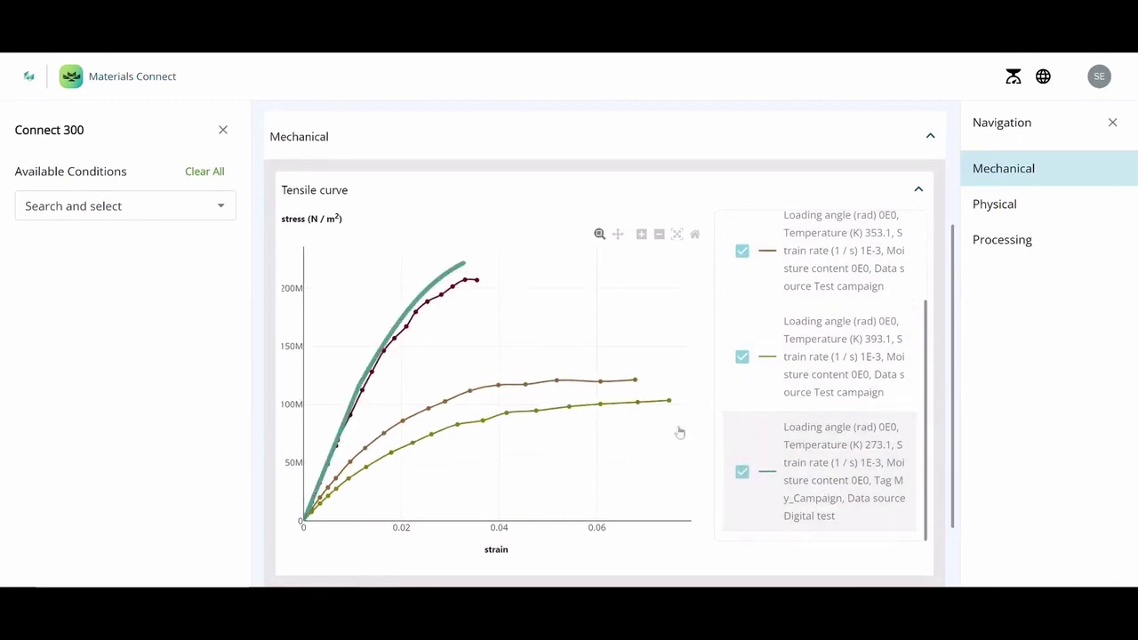
# Return to the material list, reapply My_Filter_Configuration, and open the Connect 350 record
pyautogui.click(158, 78)
pyautogui.click(153, 172)
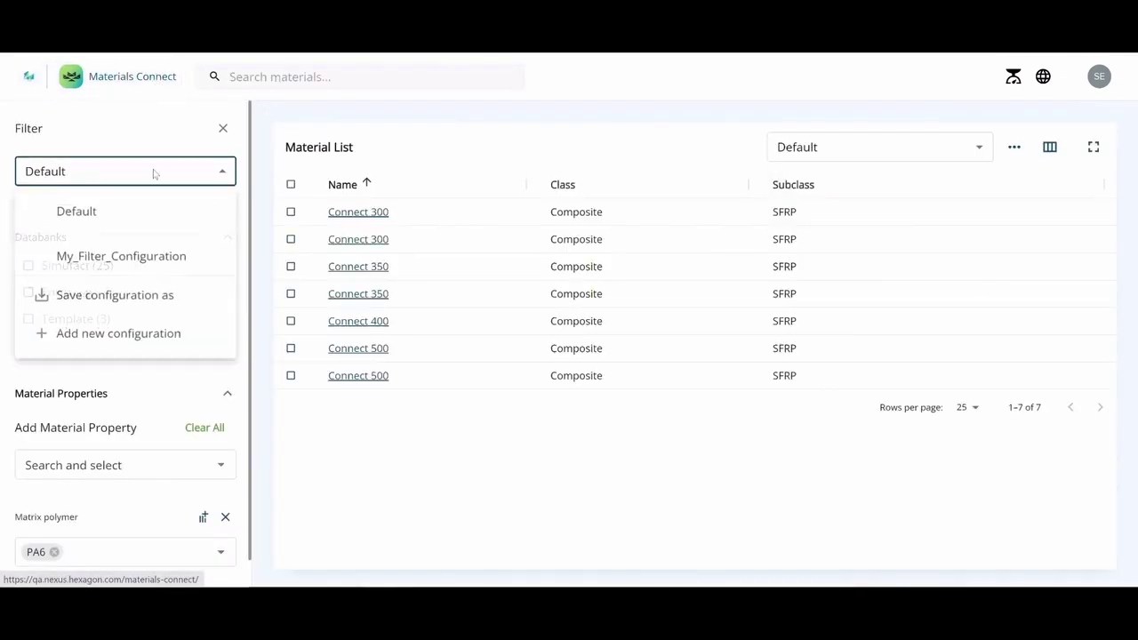
pyautogui.click(152, 258)
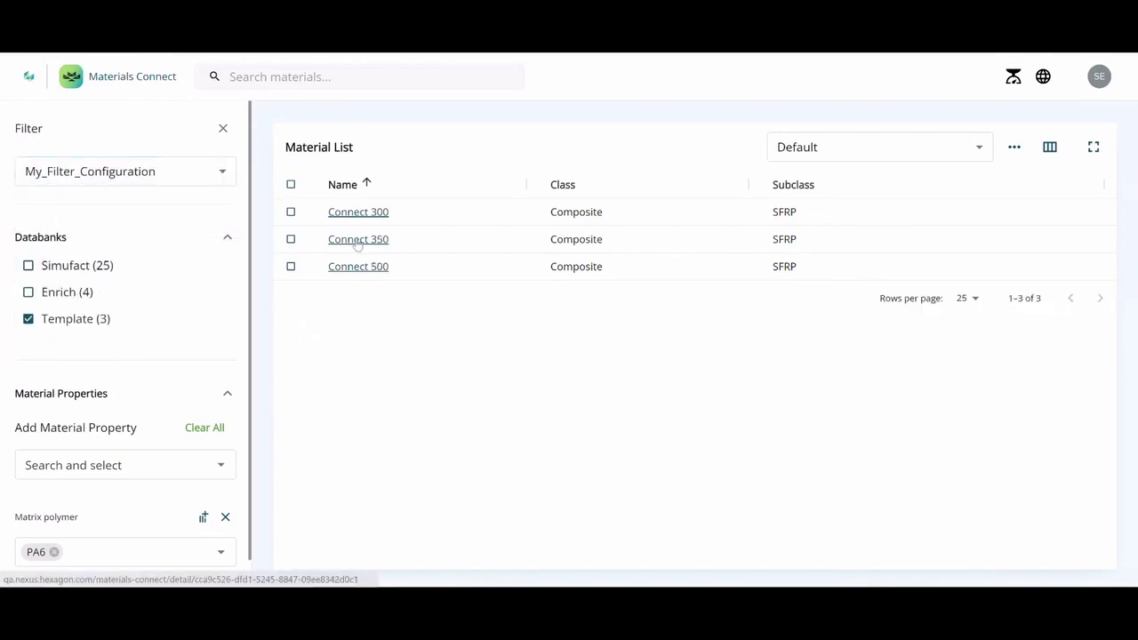
pyautogui.click(357, 240)
pyautogui.click(349, 325)
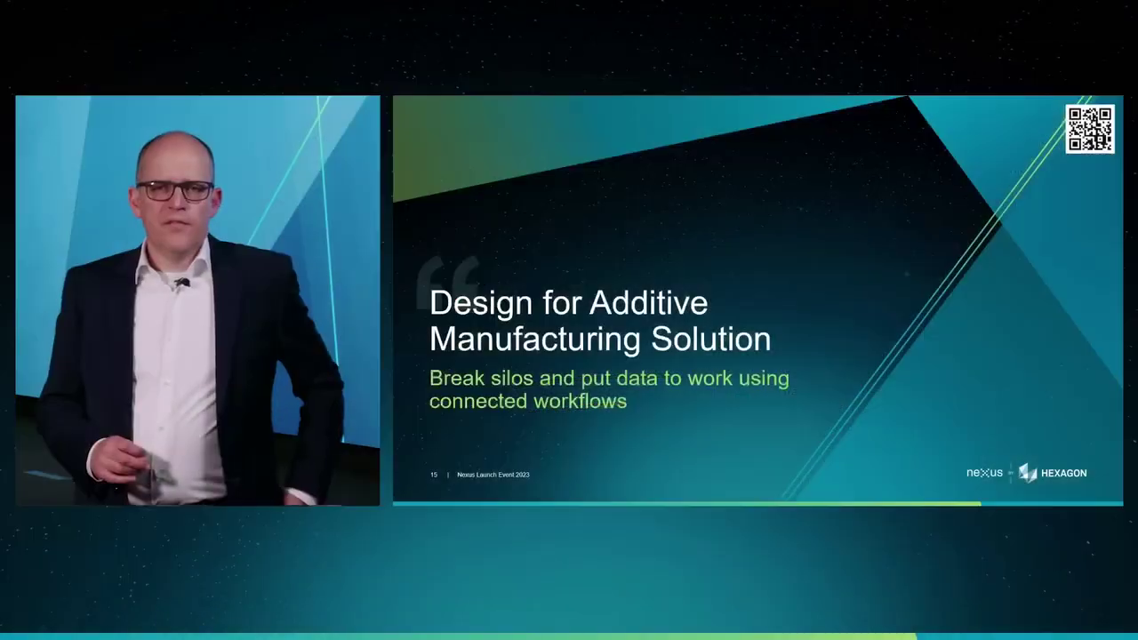